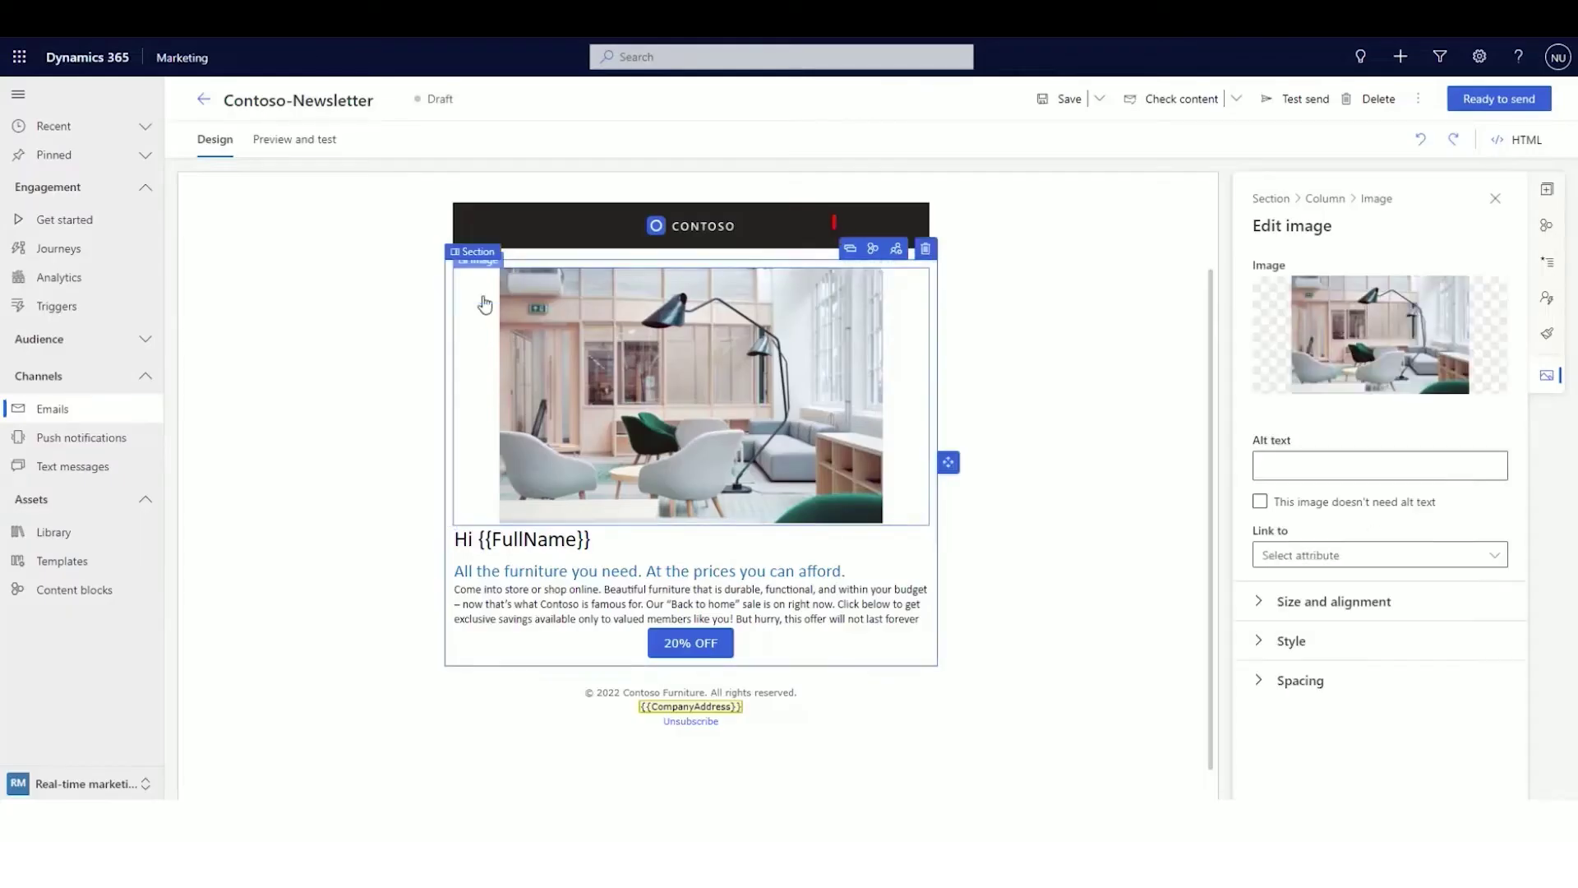
# - Make the newsletter section conditional content and start a new condition in its Variations
pyautogui.click(483, 300)
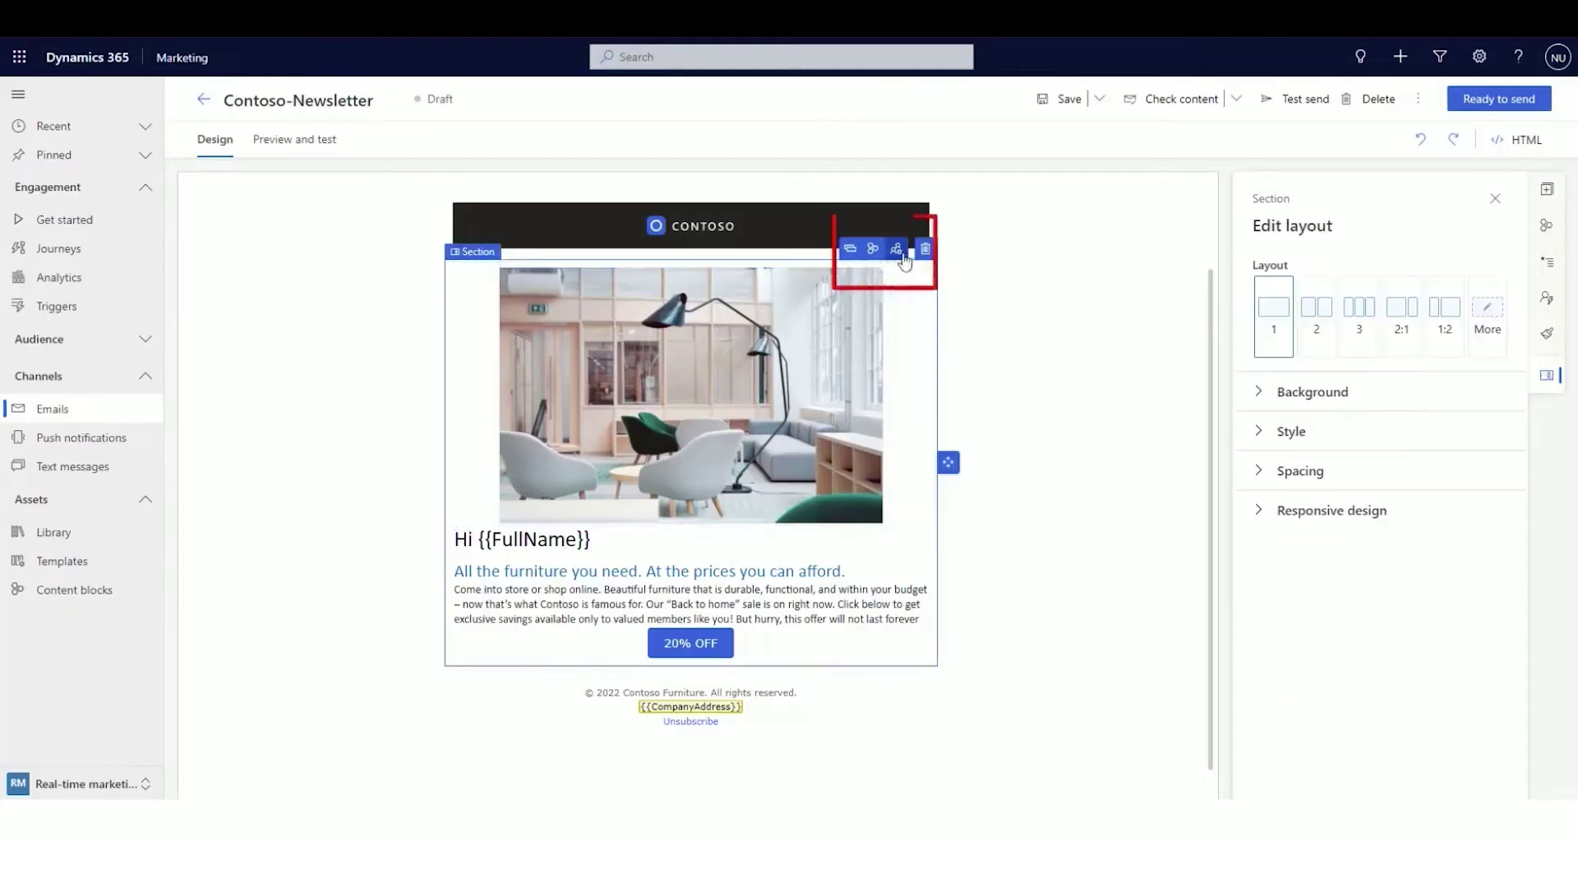
pyautogui.click(899, 251)
pyautogui.click(1279, 269)
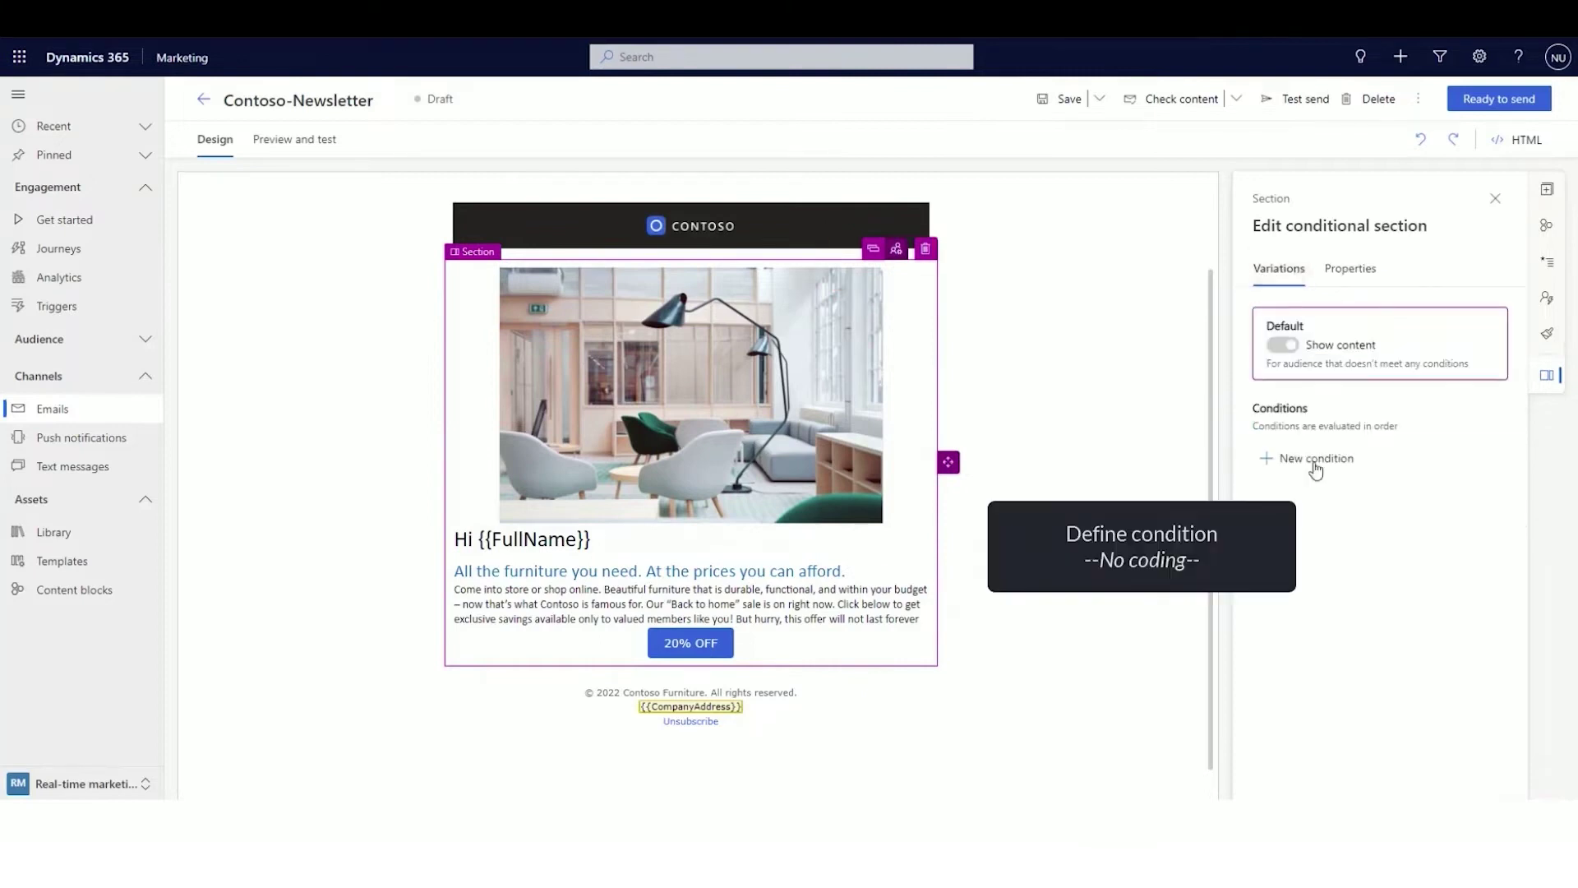
pyautogui.click(1315, 458)
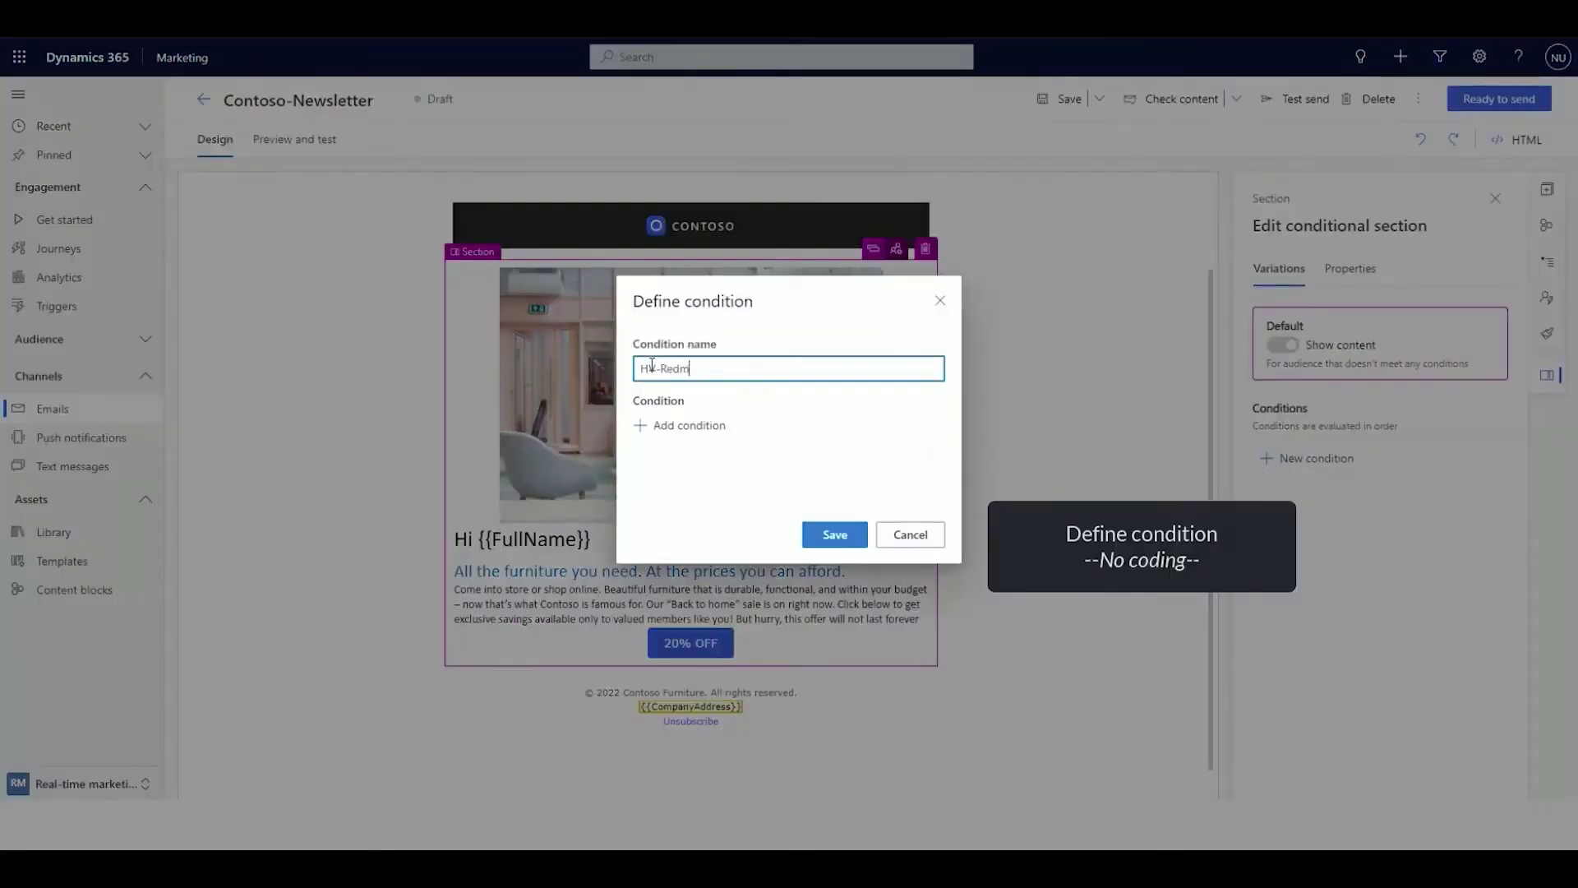
# - Add a rule requiring Annual Income greater than 150000
pyautogui.click(682, 424)
pyautogui.click(729, 492)
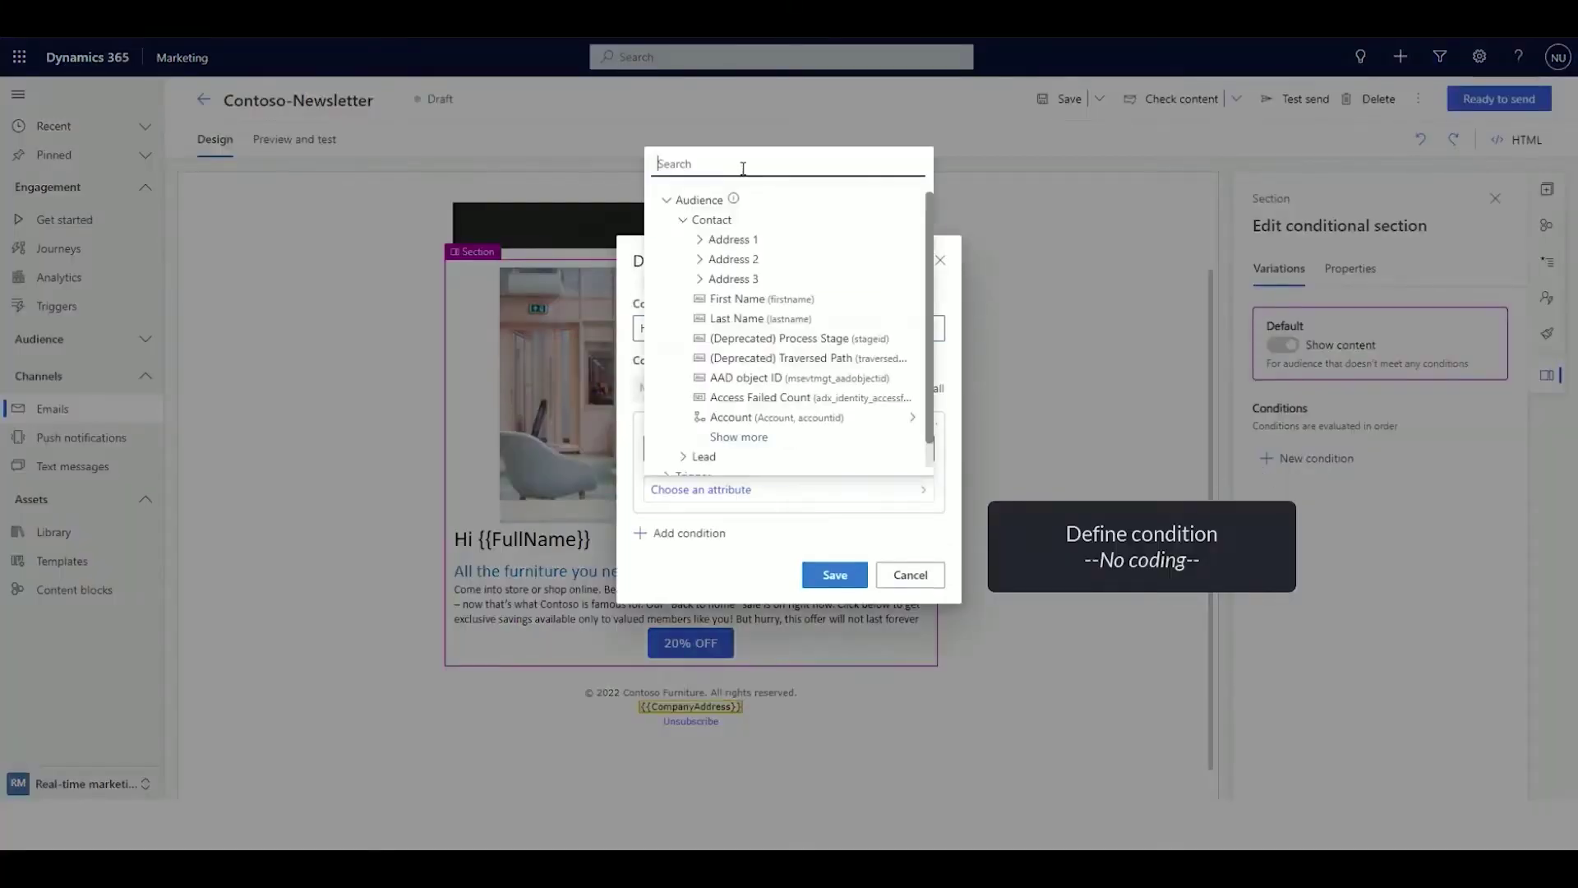
pyautogui.click(715, 163)
pyautogui.write('income')
pyautogui.click(754, 240)
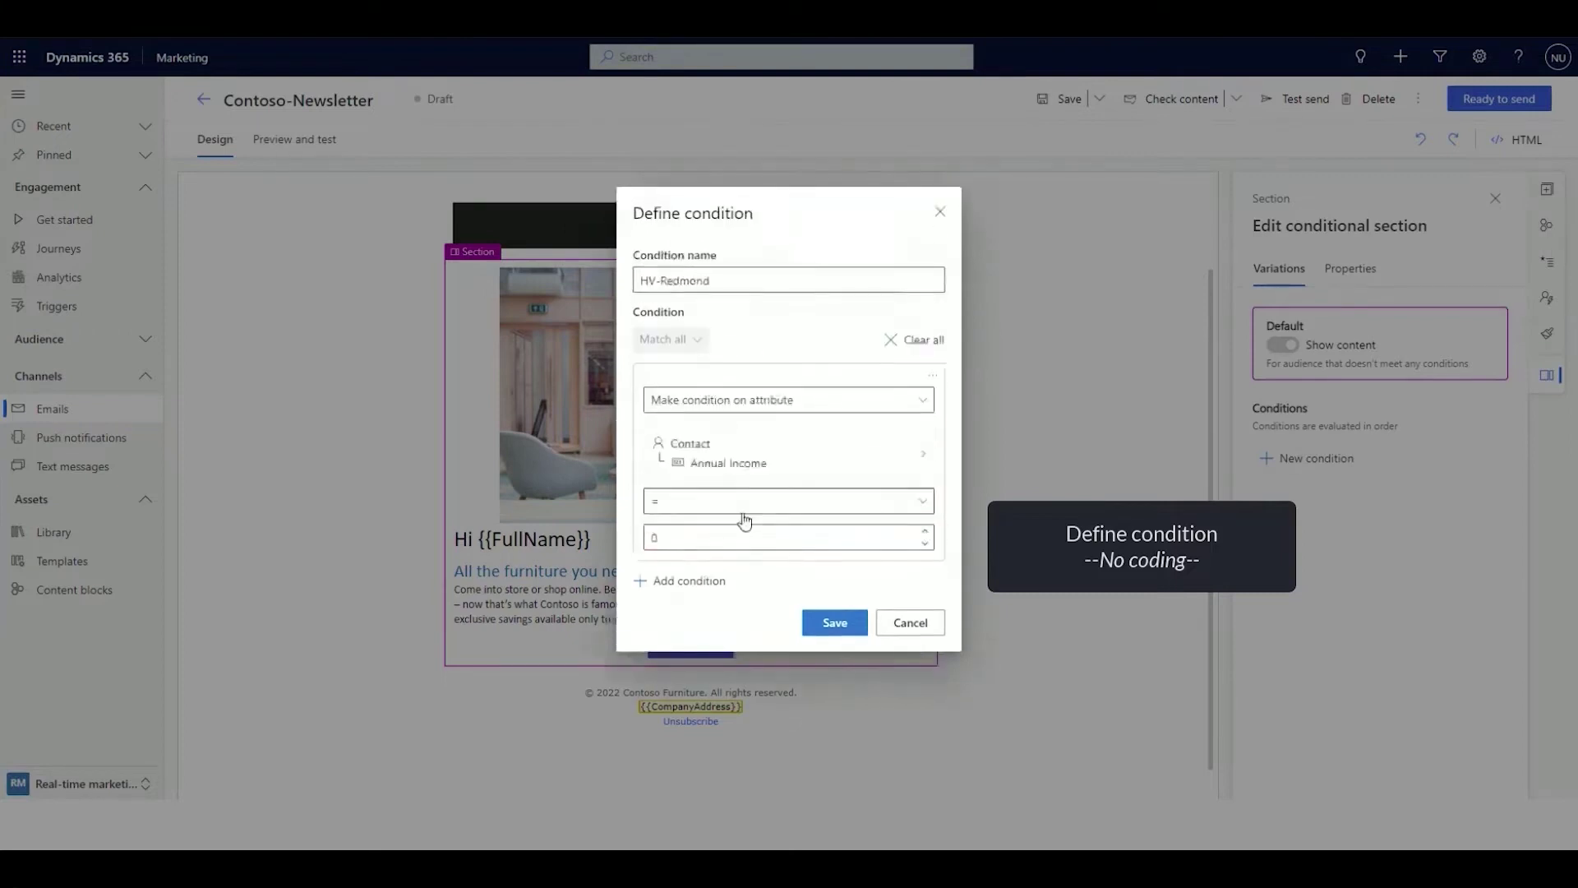
pyautogui.click(735, 501)
pyautogui.click(707, 588)
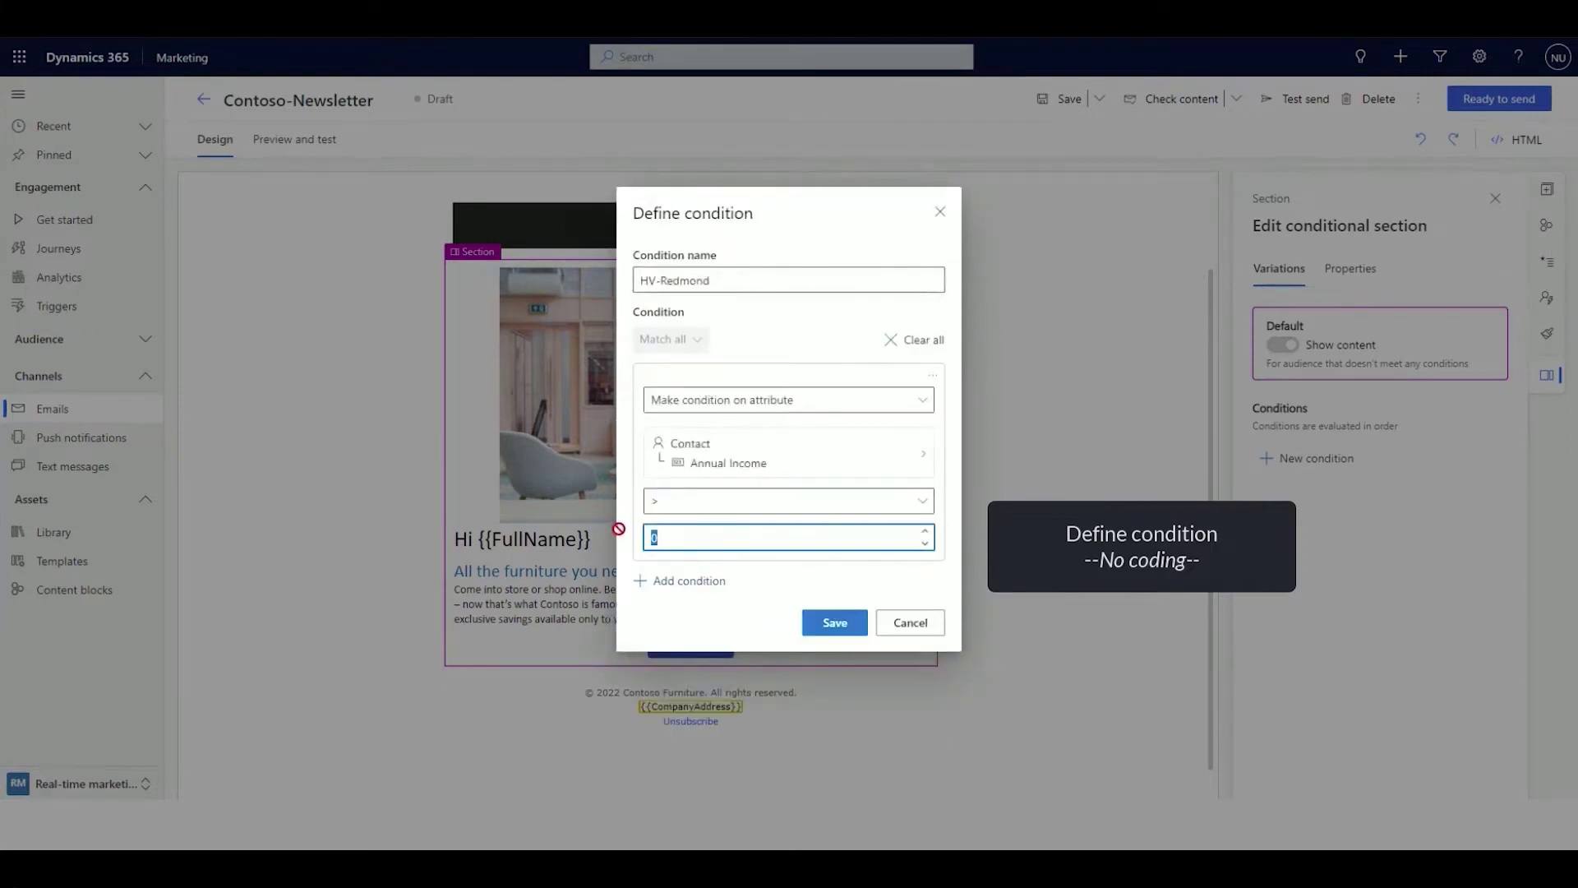
pyautogui.write('150000')
# - Add a second rule based on the contact's Address 1: City
pyautogui.click(668, 584)
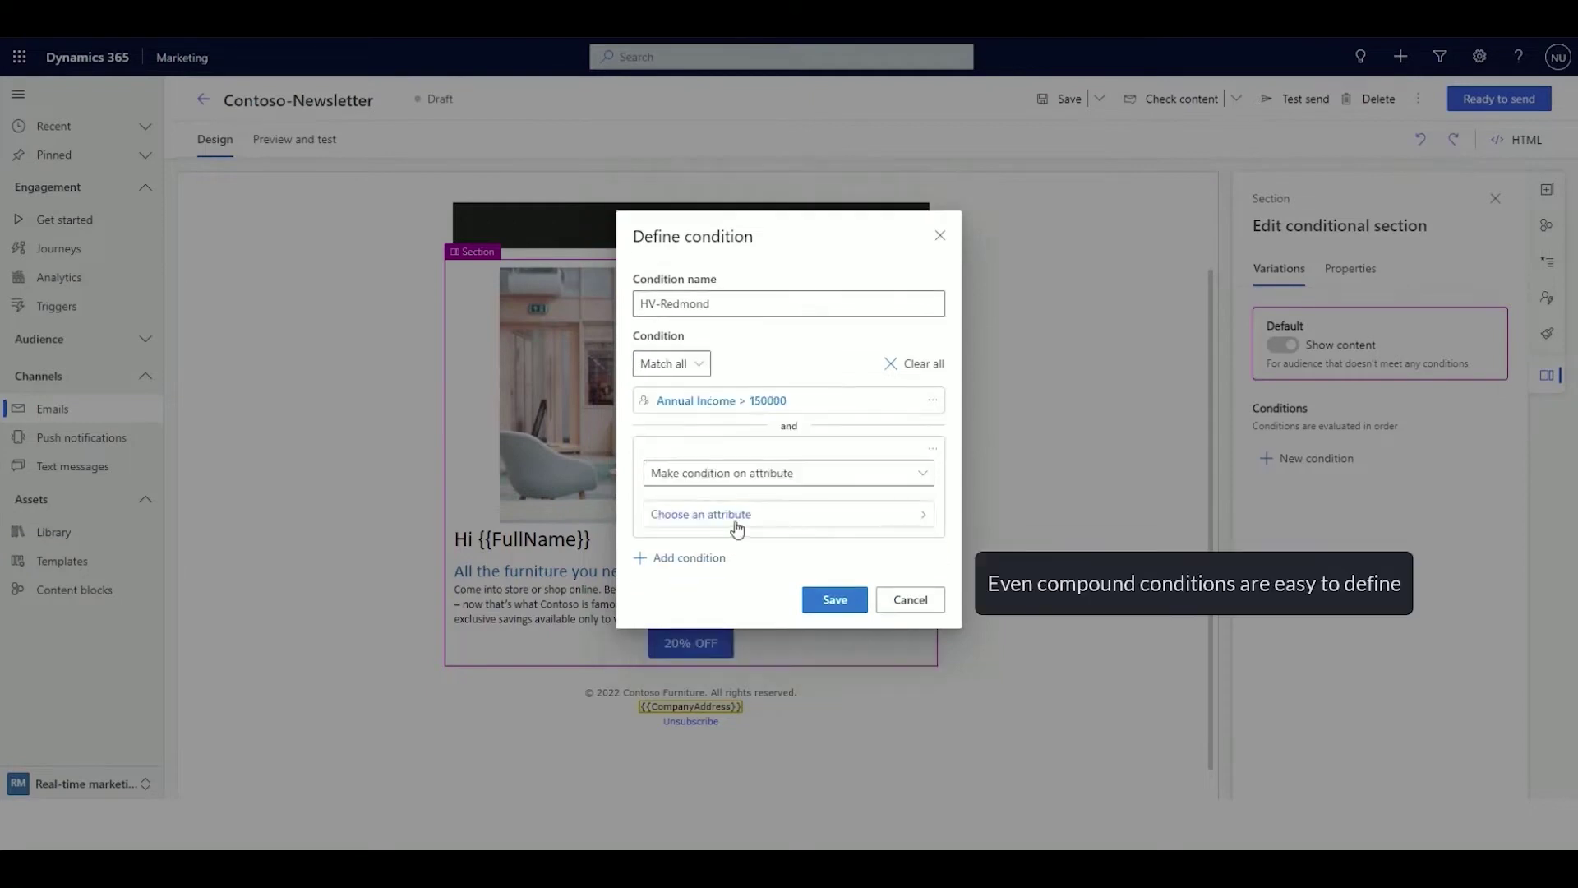
pyautogui.click(740, 519)
pyautogui.write('city')
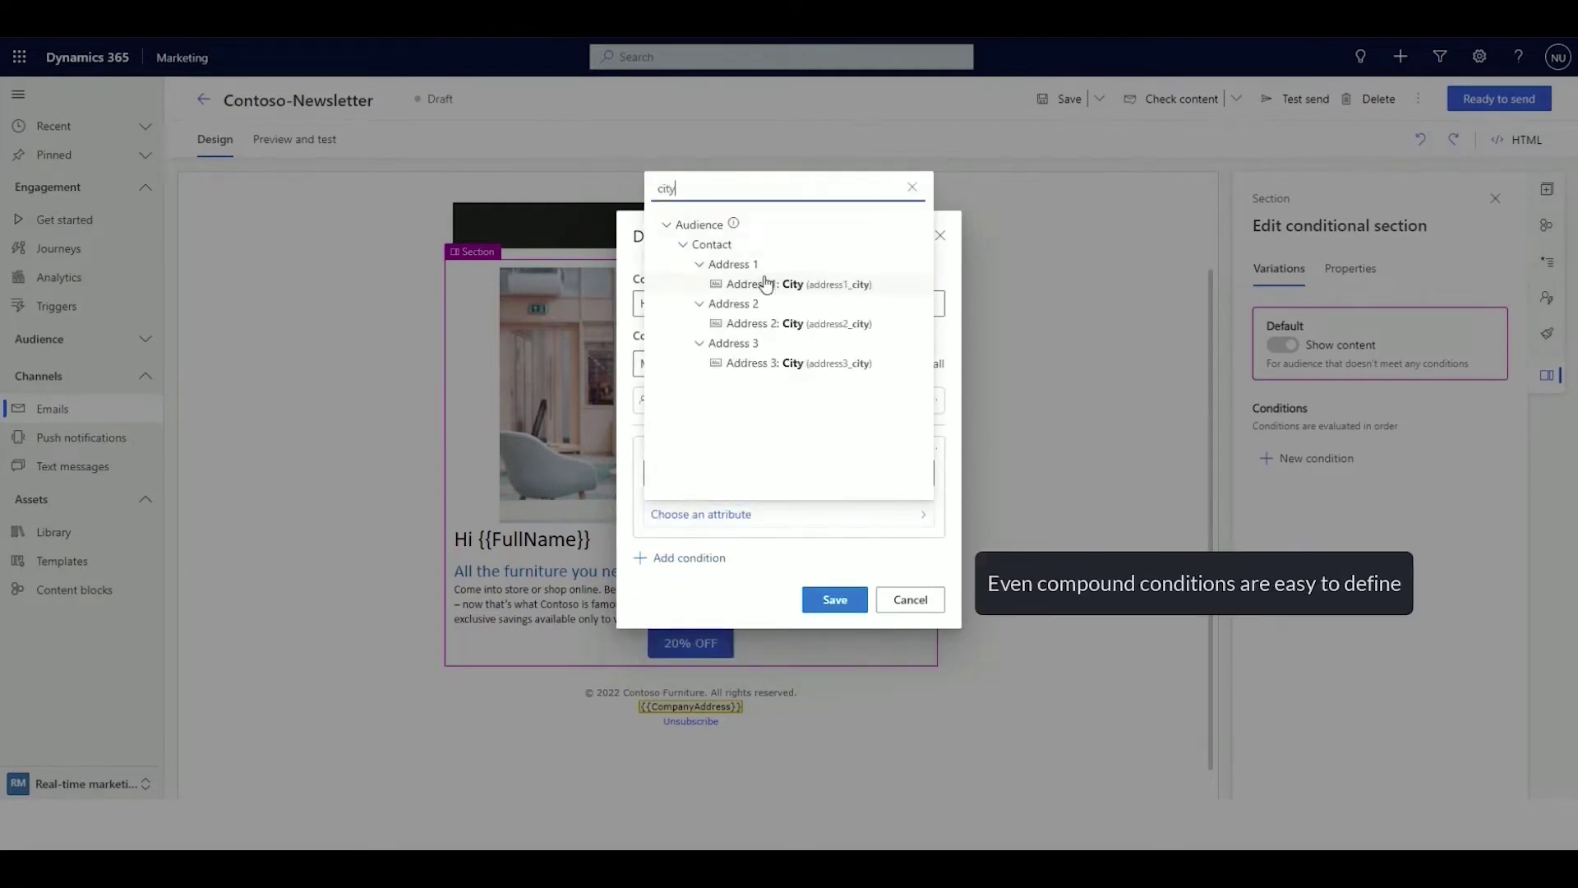
pyautogui.click(760, 283)
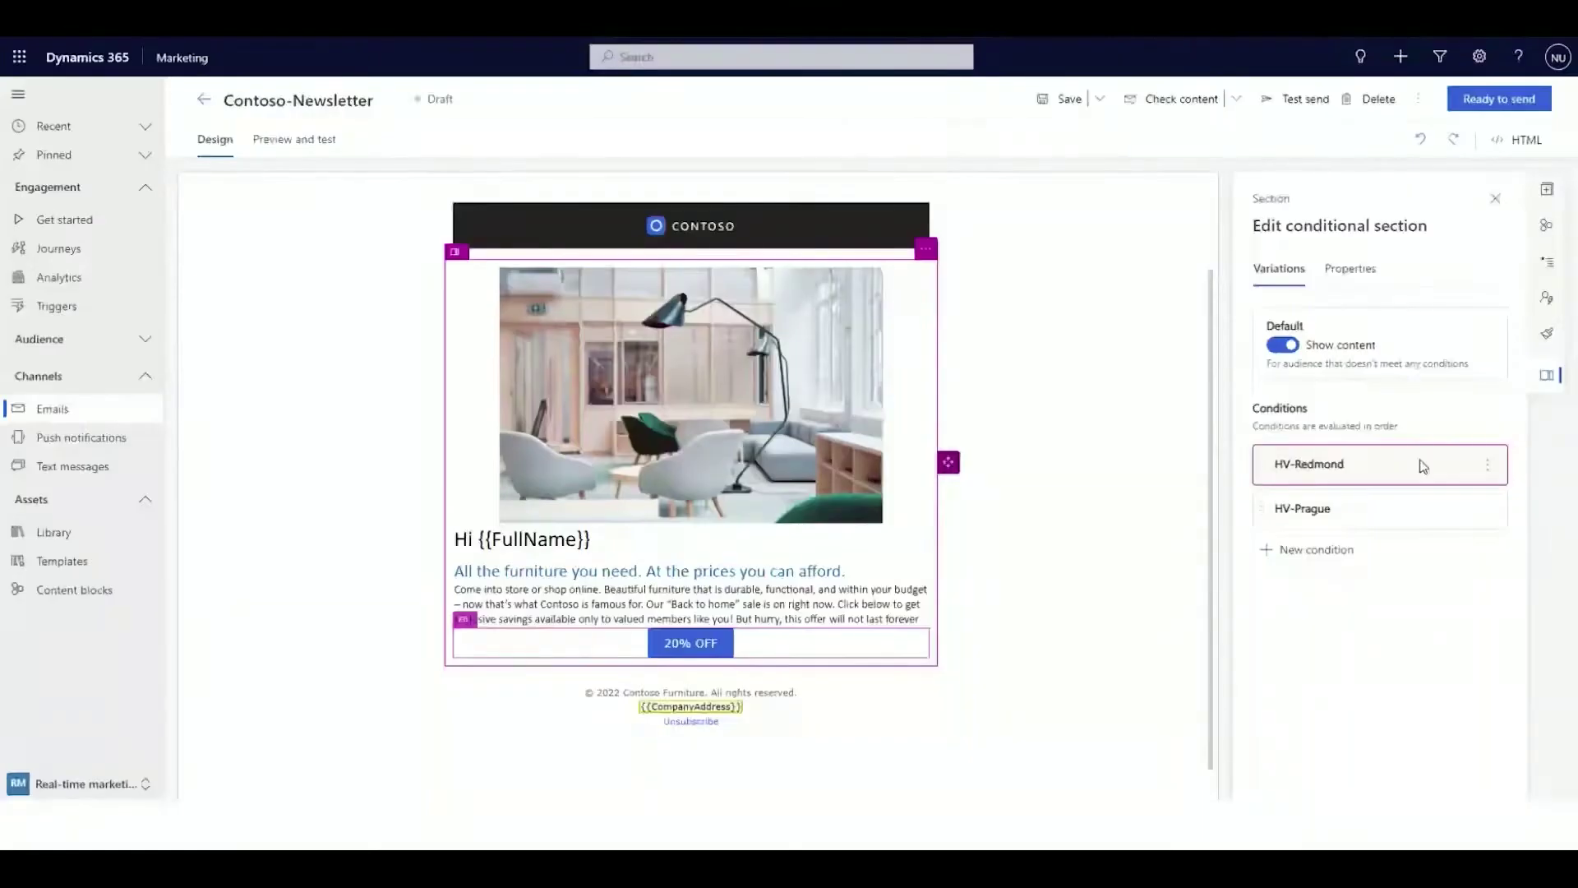
# - Replace the HV-Redmond variation's main image with Image 1
pyautogui.click(697, 385)
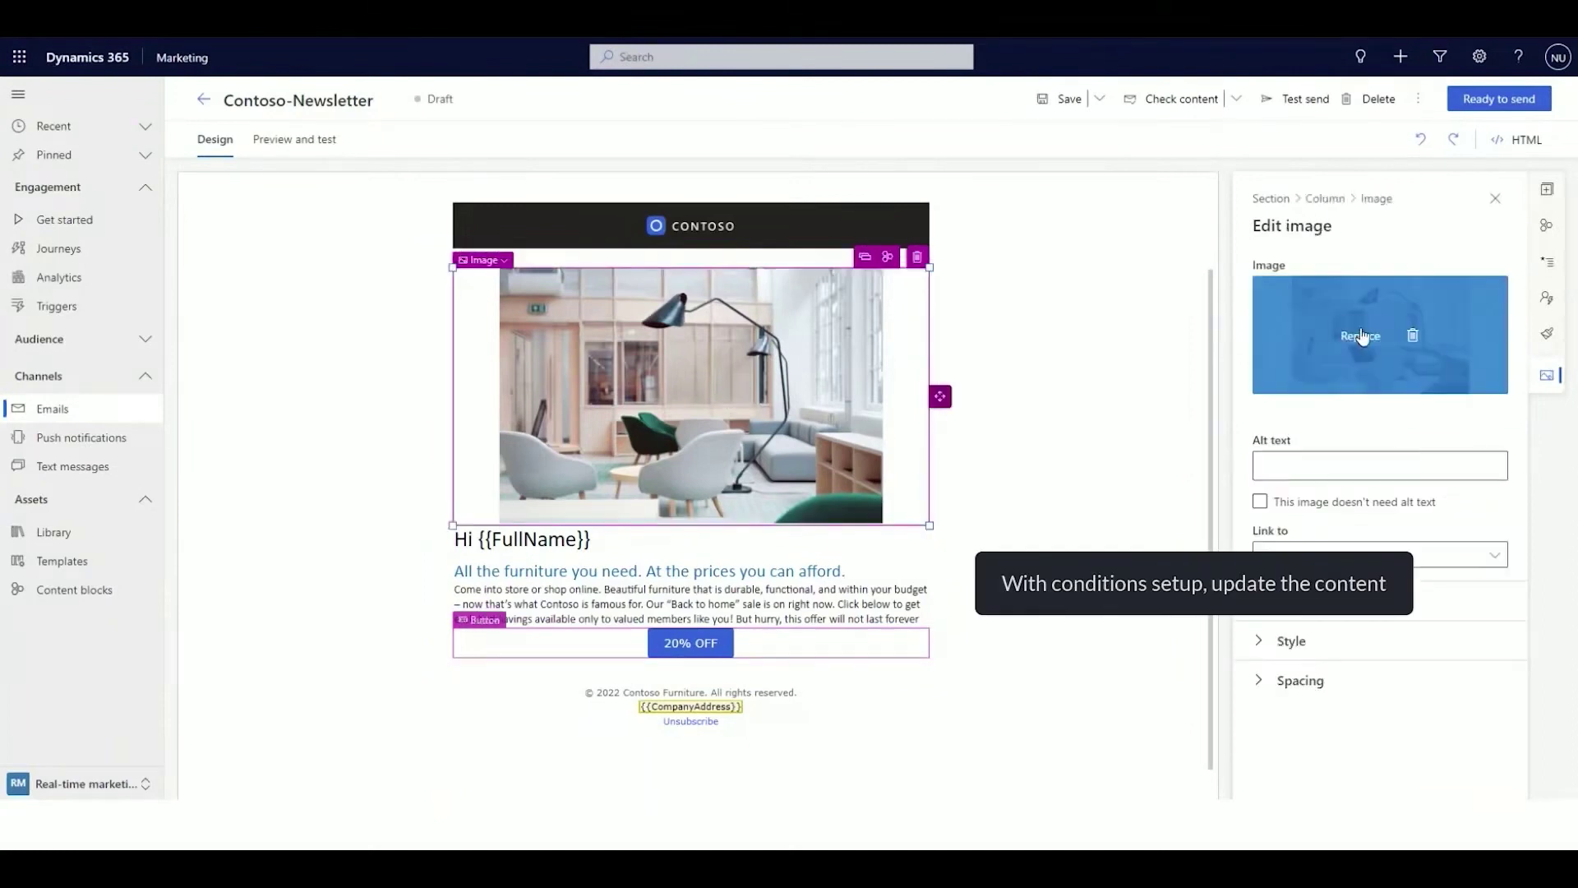
pyautogui.click(1361, 336)
pyautogui.click(1177, 485)
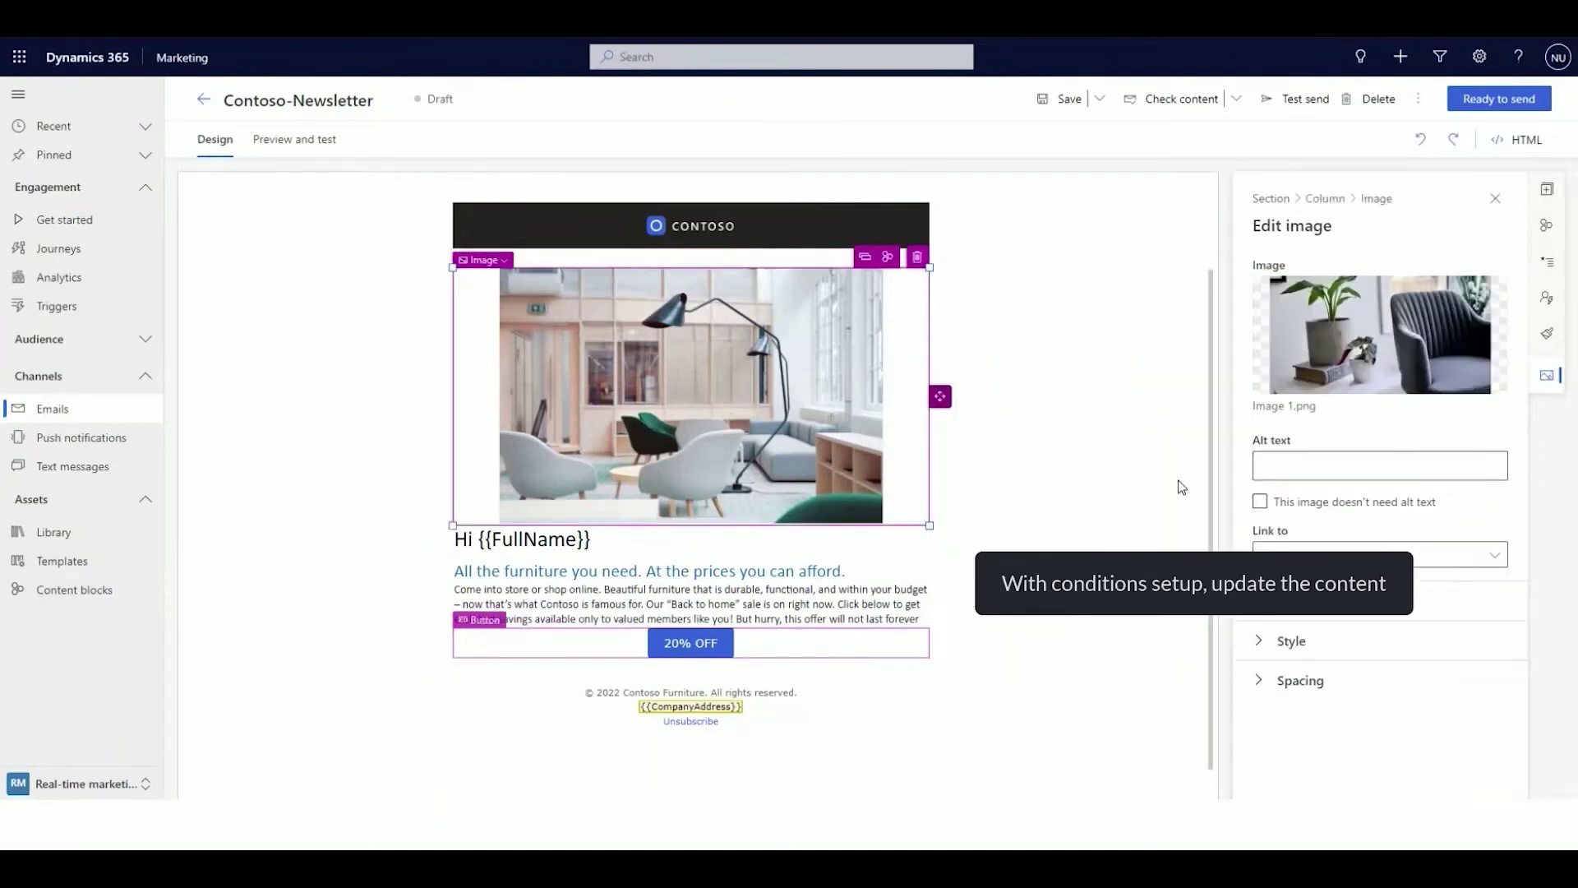
# - Paste the Working from home copy over the heading and paragraph, and select the 20% OFF button
pyautogui.click(921, 619)
pyautogui.moveTo(920, 618); pyautogui.dragTo(455, 569)
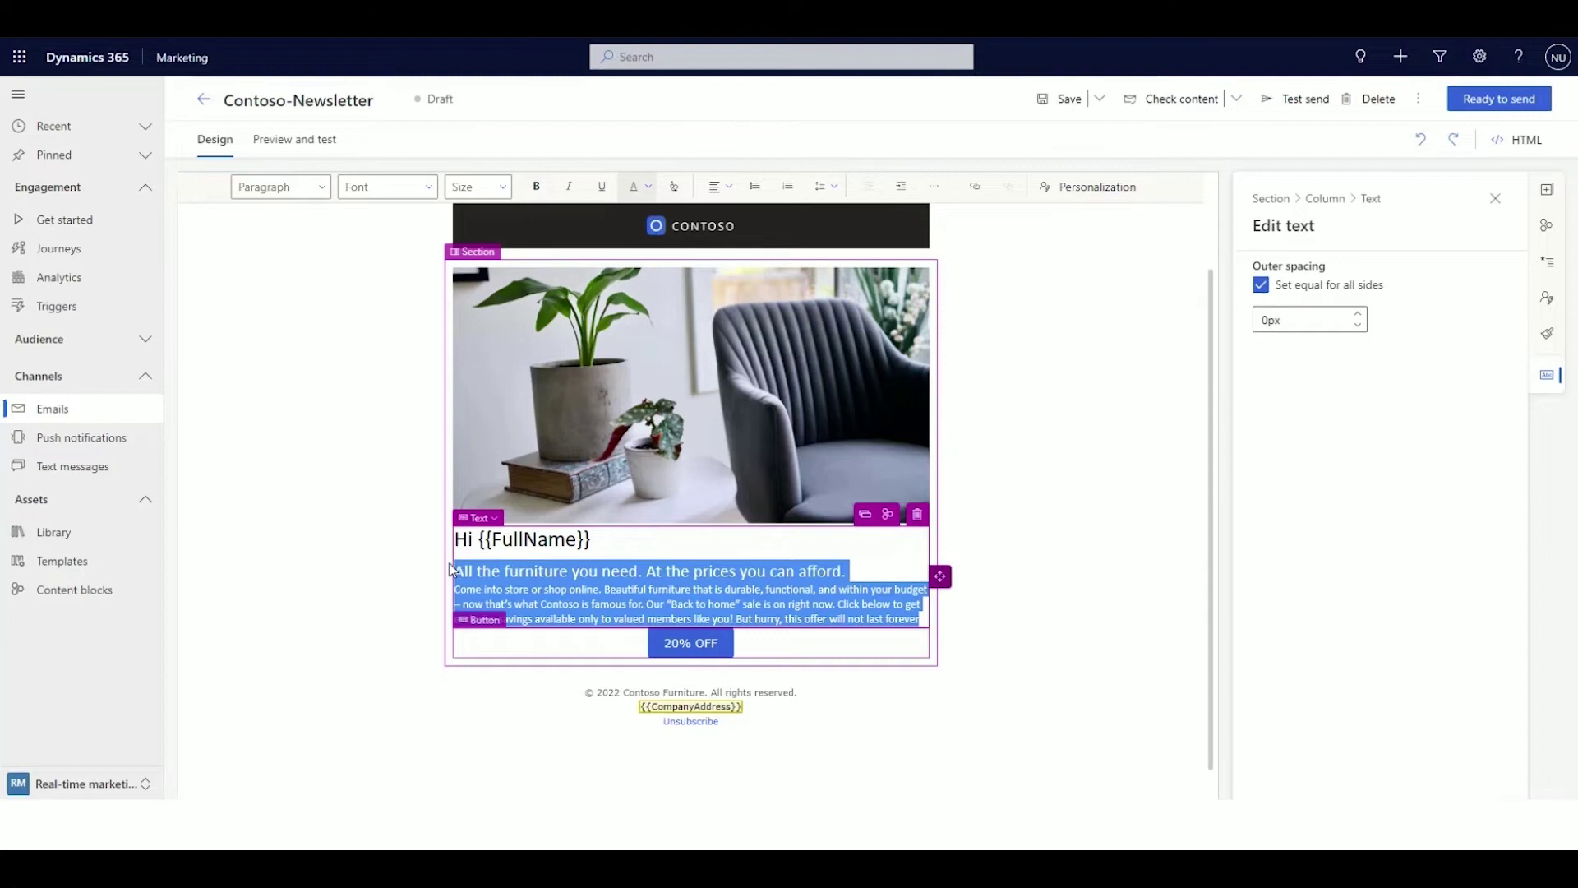
pyautogui.write("Working from home? It doesn't have to look like an office.. We have furniture that's stylish, contemporary, ergonomic, modern, functional, beautiful, homely, comfortable, durable, cost-effective, ready for delivery, and available in a range of colors and styles. The worktable and chairs come with arms and legs but will not cost you an arm or a leg. Promise!")
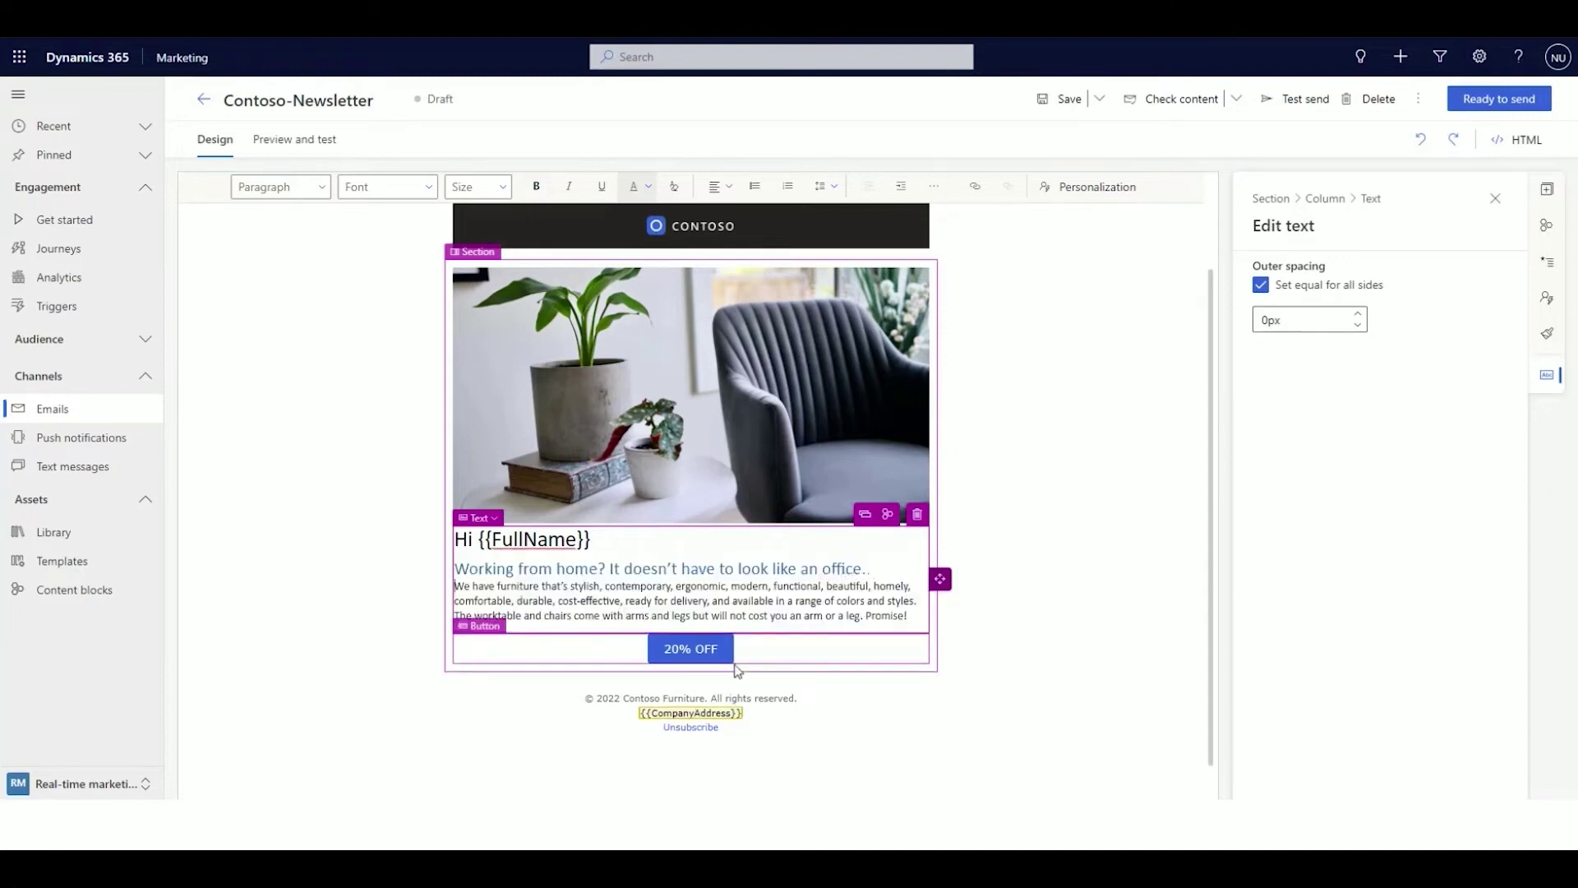
pyautogui.click(719, 662)
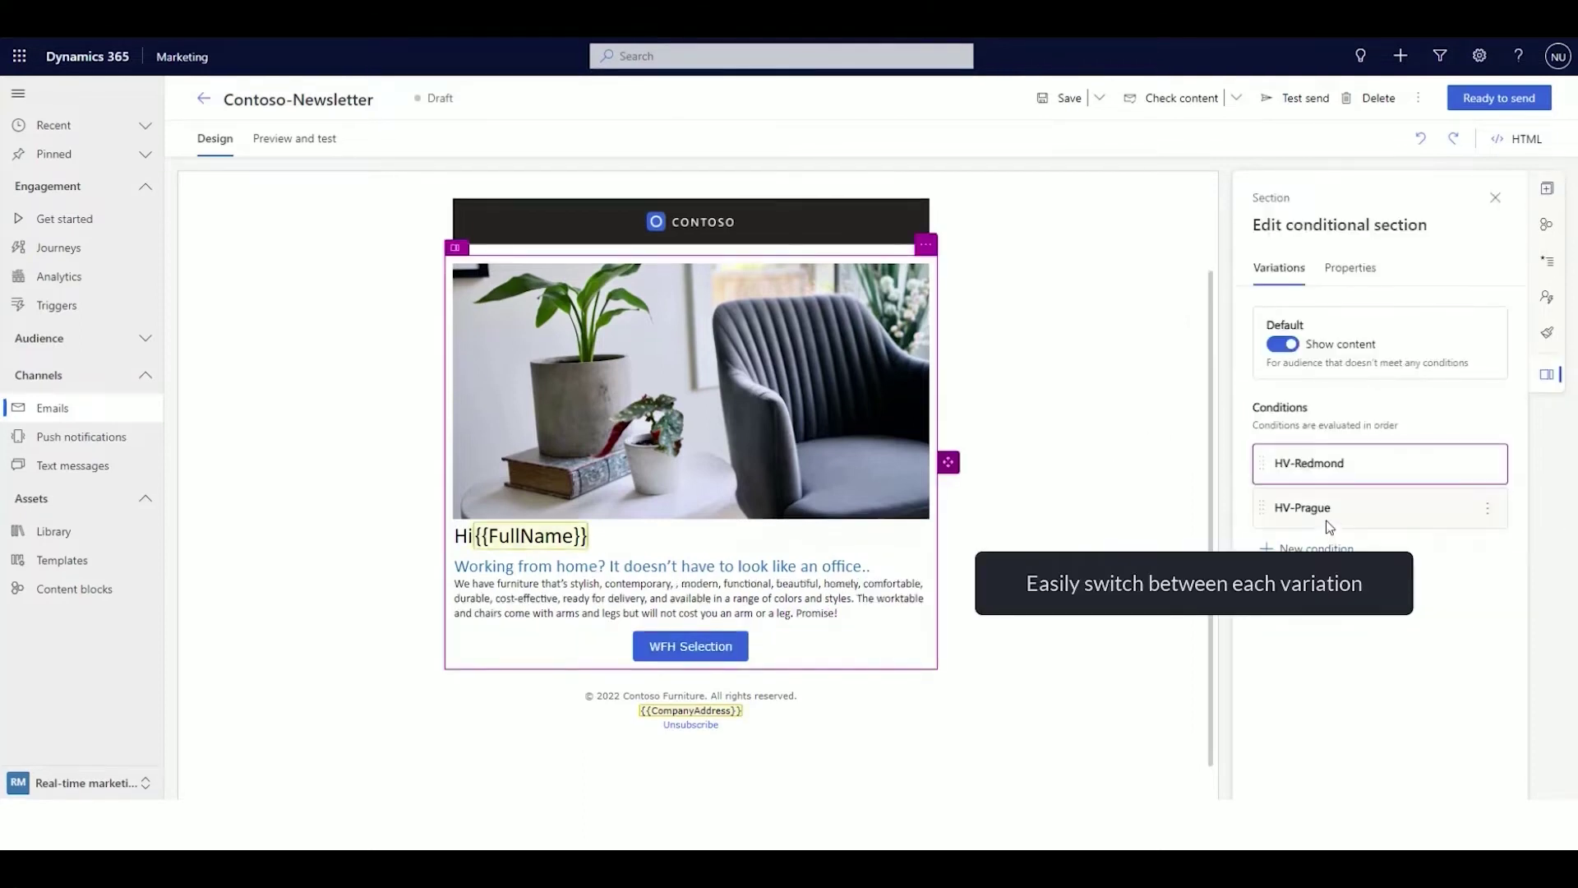
# - Preview the HV-Prague, HV-Redmond and Default variations in turn
pyautogui.click(1330, 518)
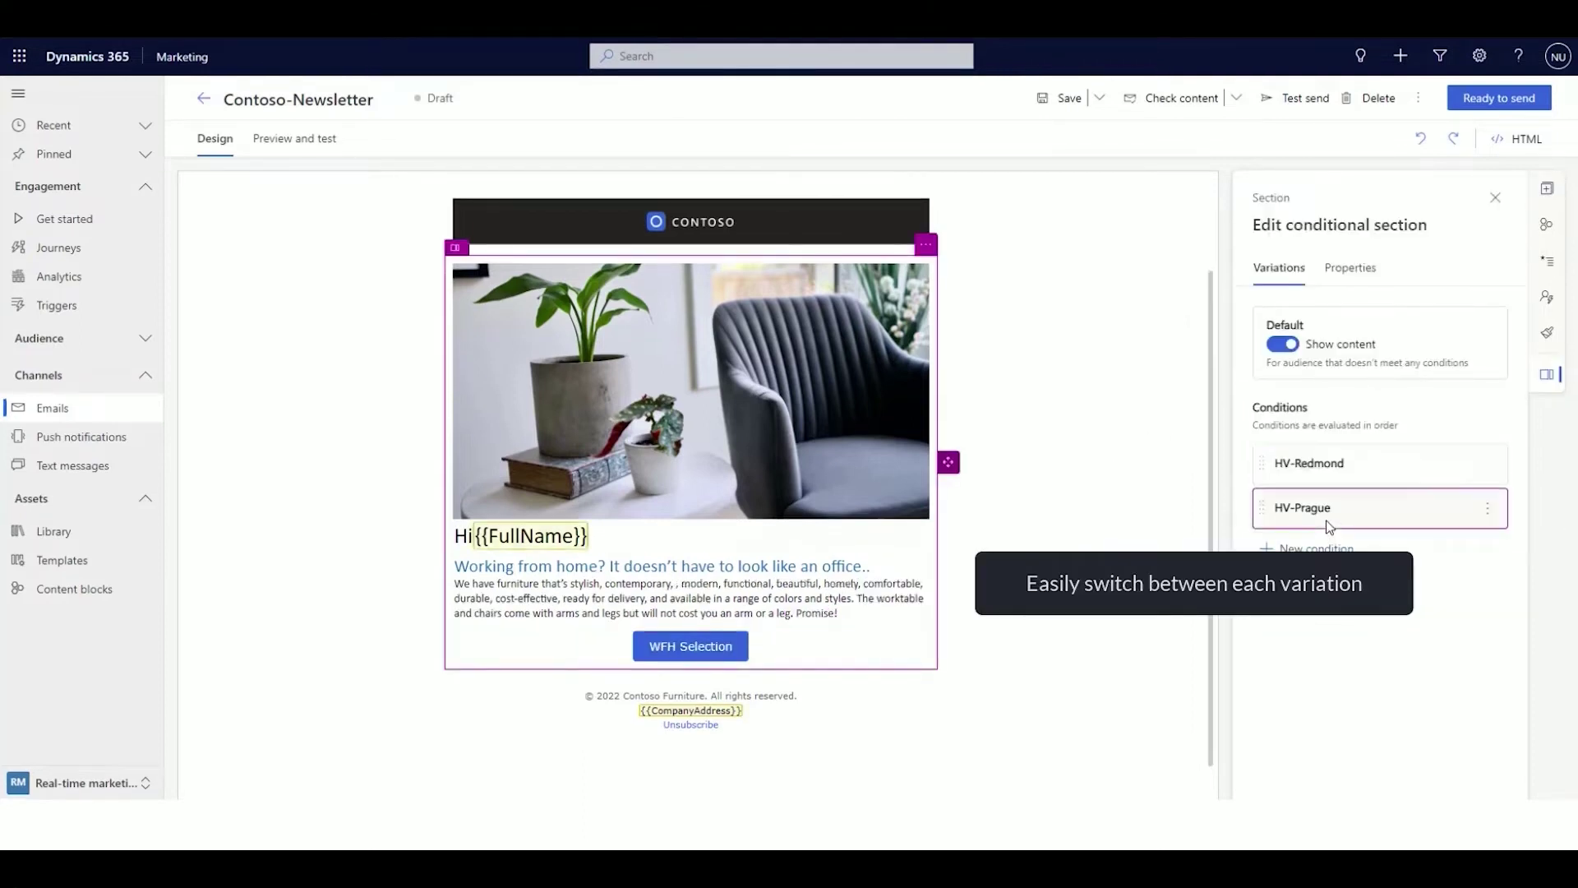
pyautogui.click(1334, 464)
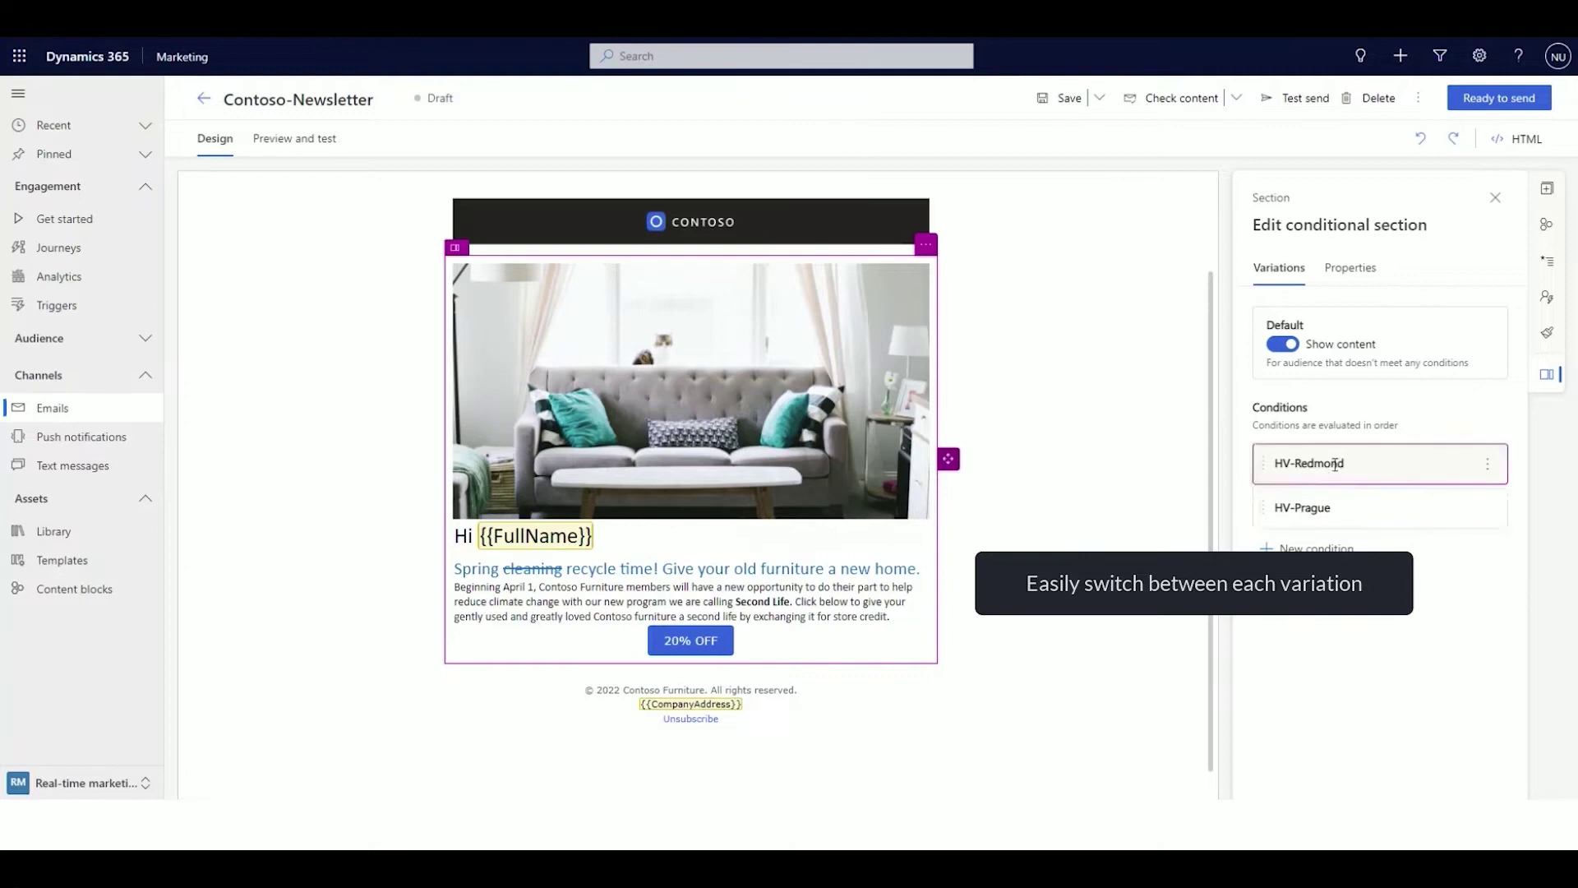
pyautogui.click(1308, 377)
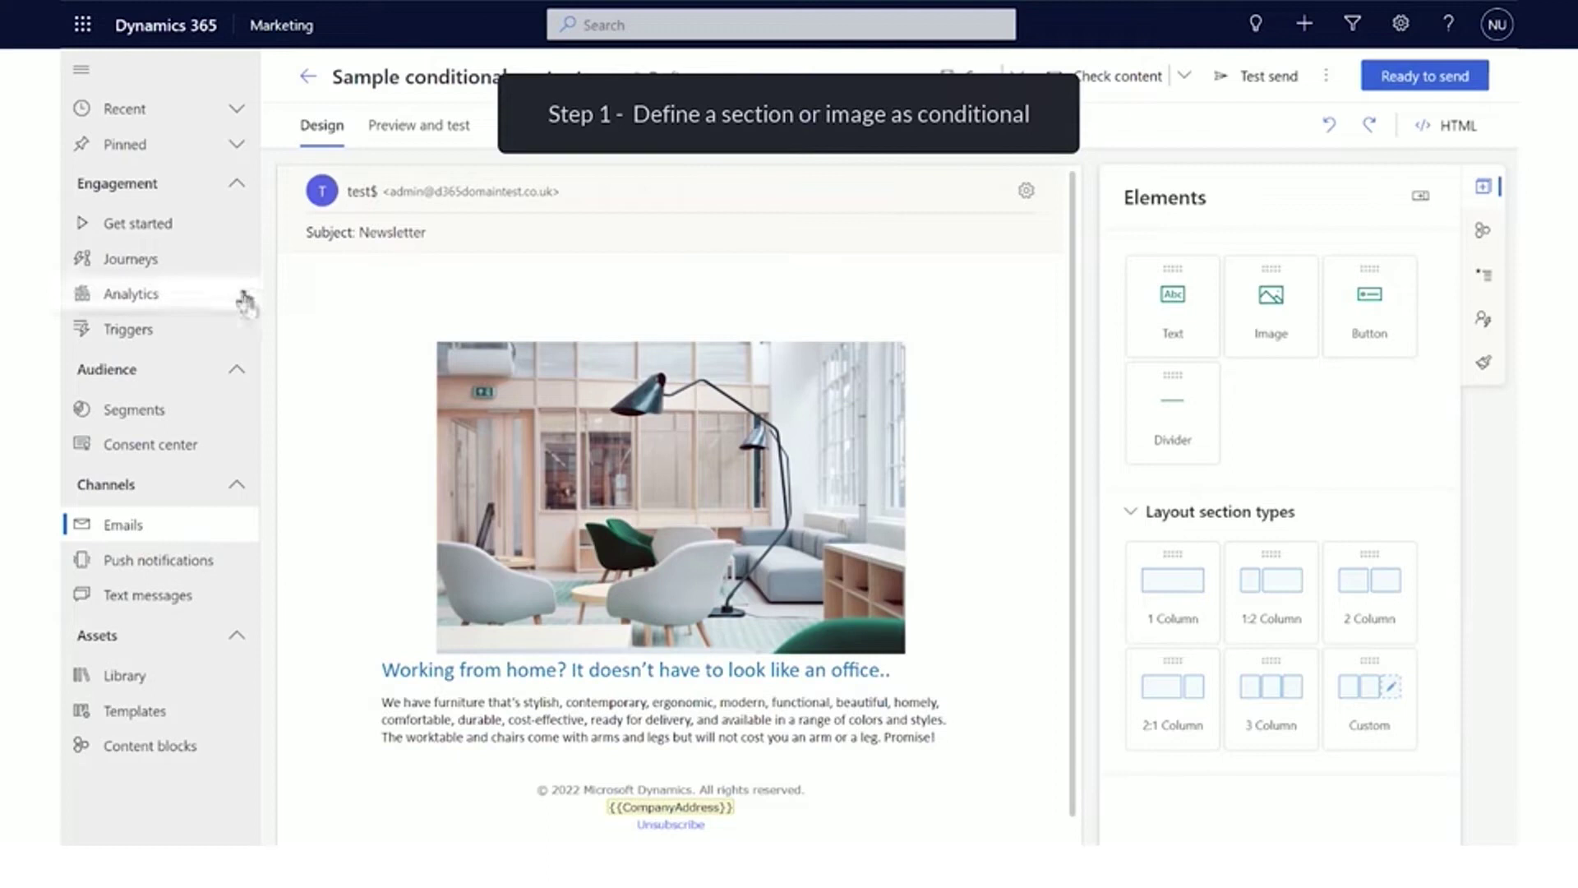
# - Select the whole section holding the image, make it conditional, and show its Default variation
pyautogui.click(386, 354)
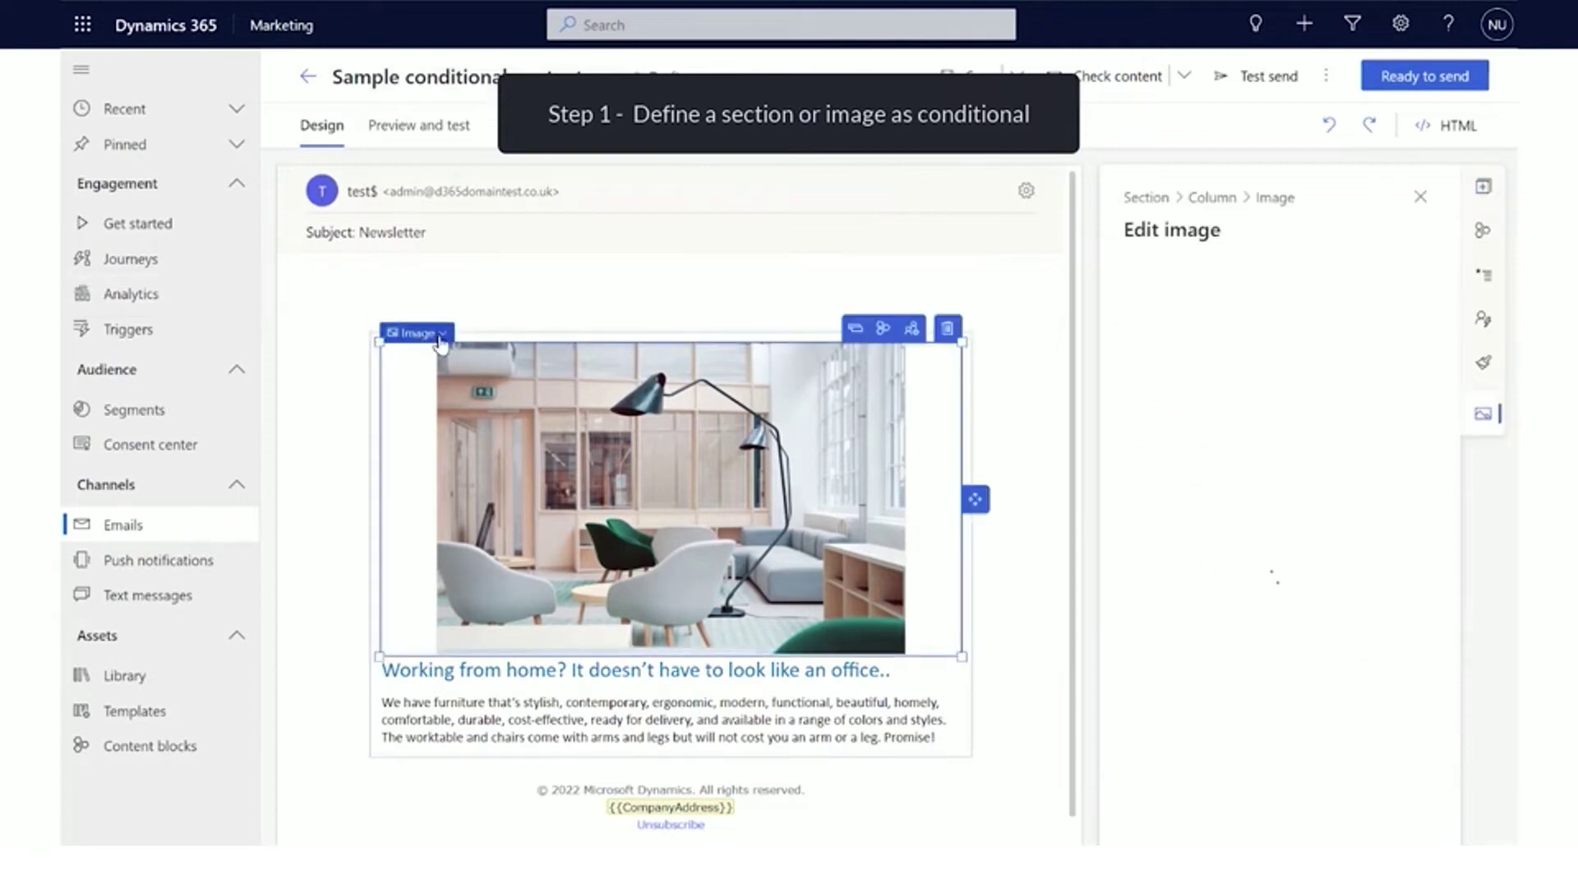
pyautogui.click(428, 333)
pyautogui.click(429, 373)
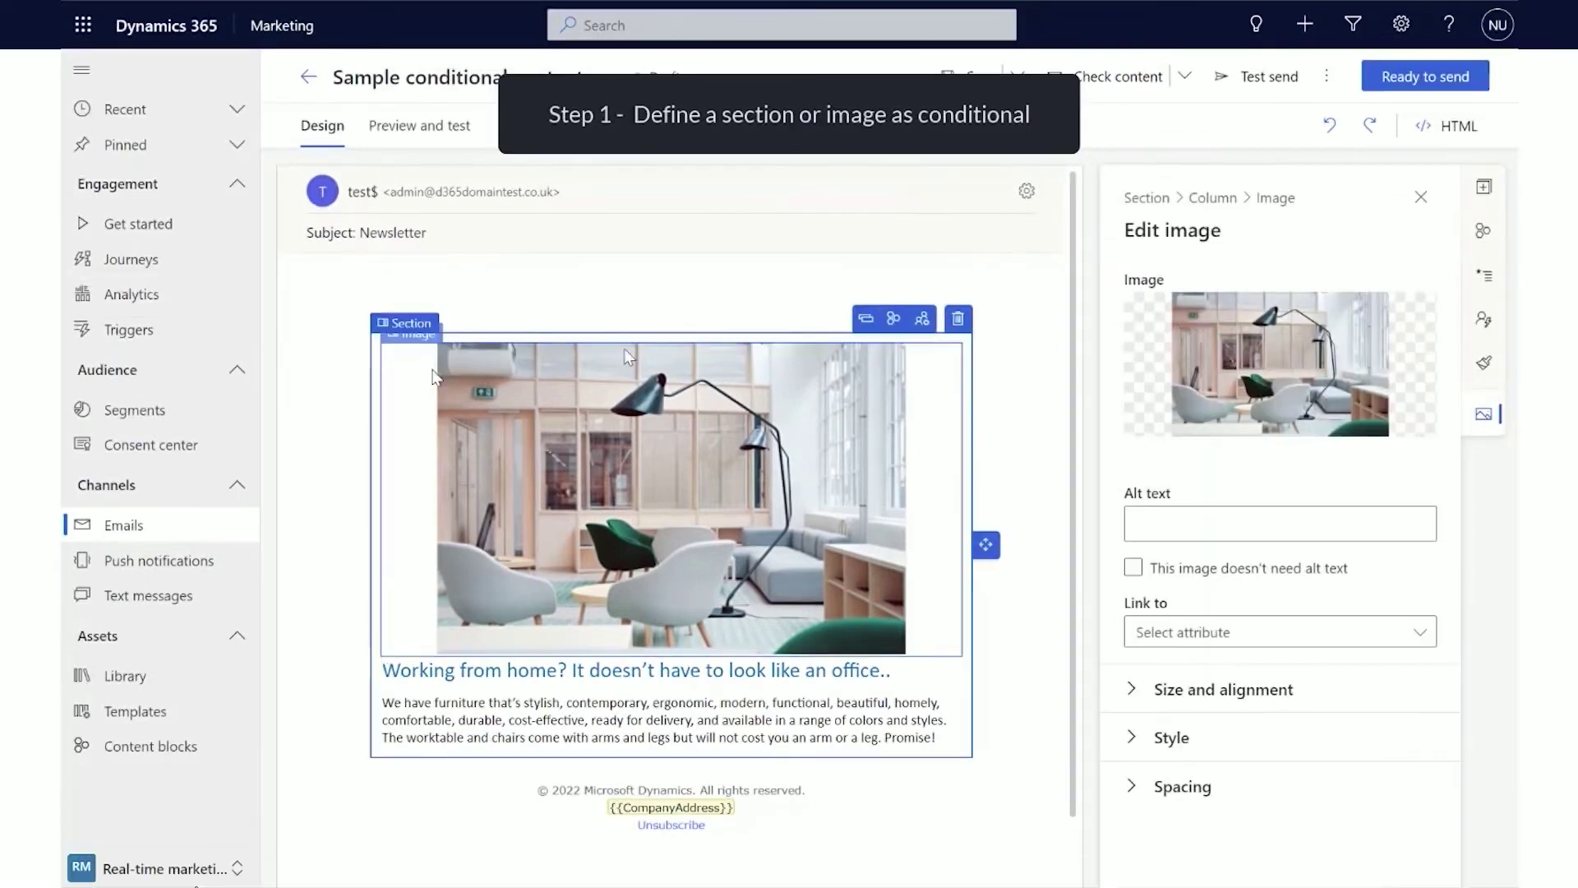
pyautogui.click(924, 320)
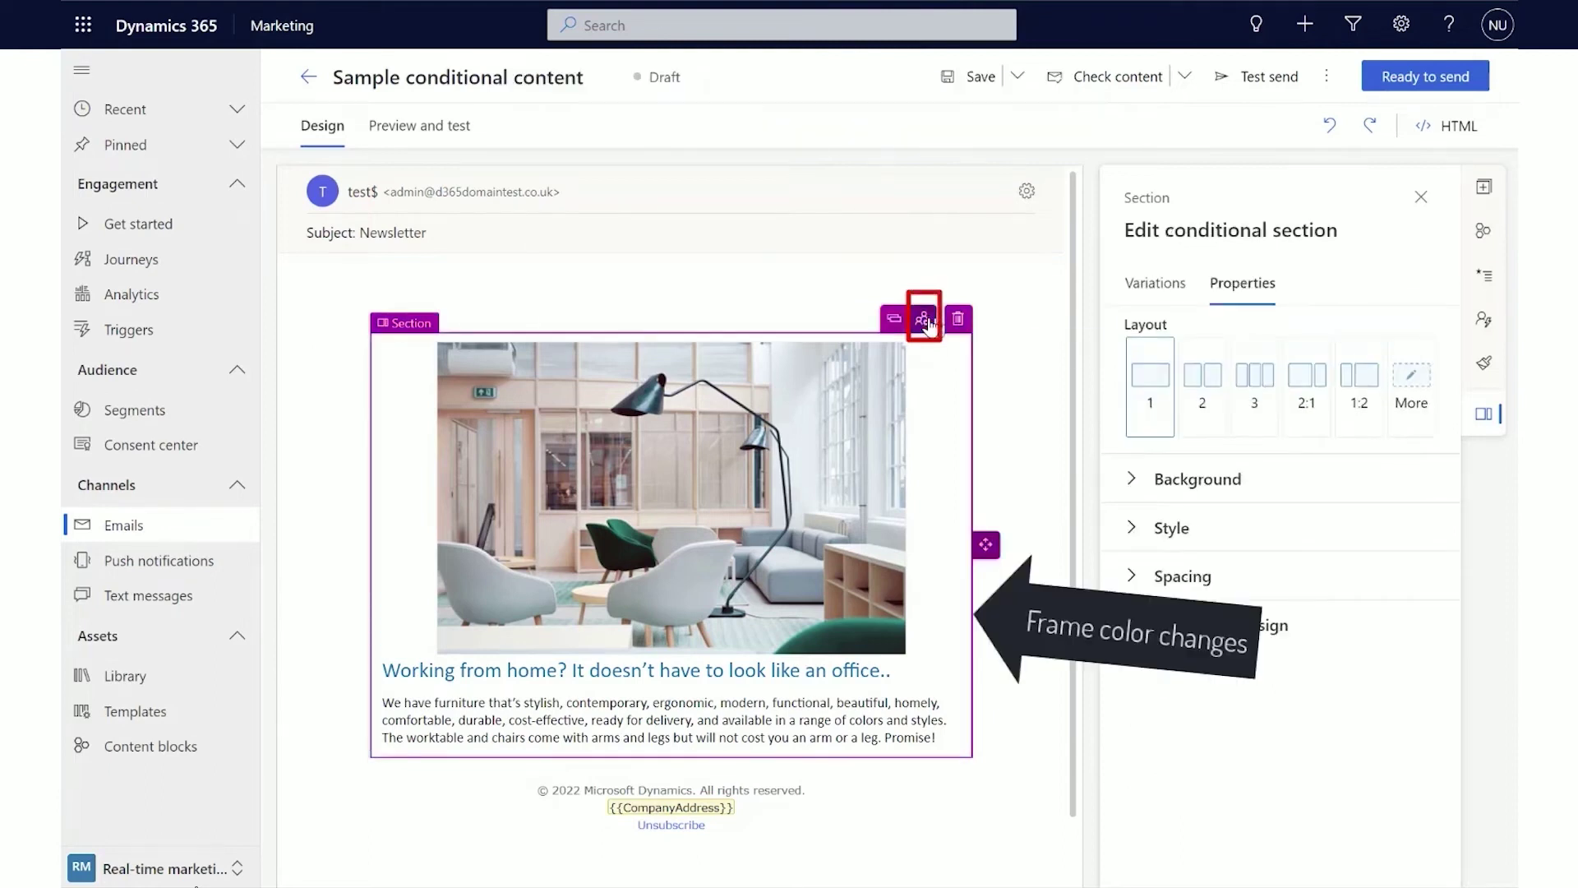
pyautogui.click(1154, 287)
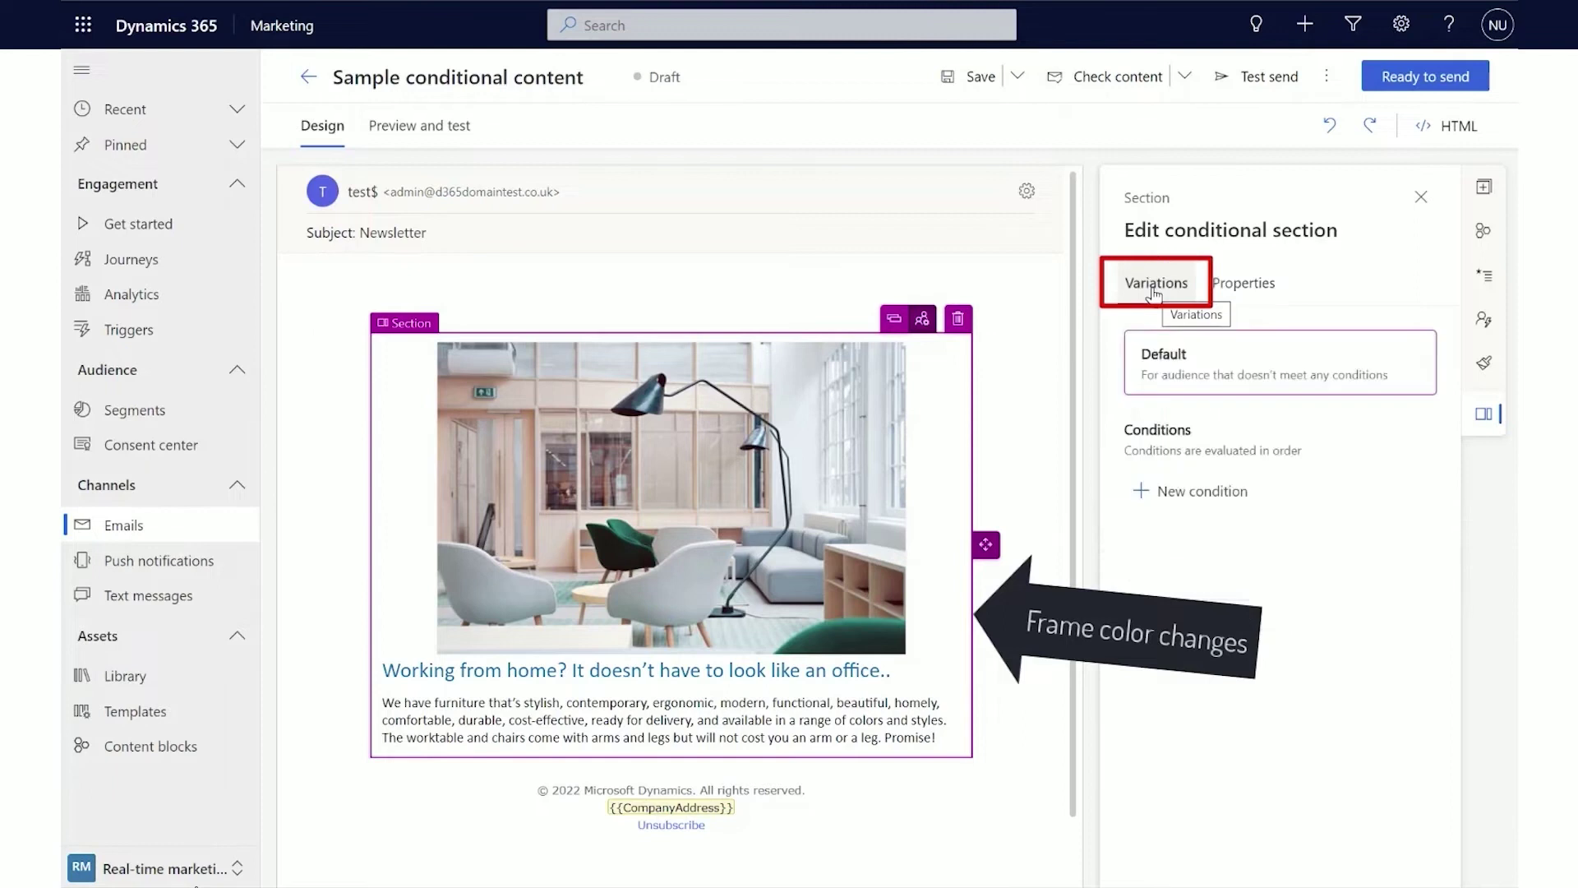
# - Start a new condition named Redmond with a rule based on a contact attribute
pyautogui.click(1210, 493)
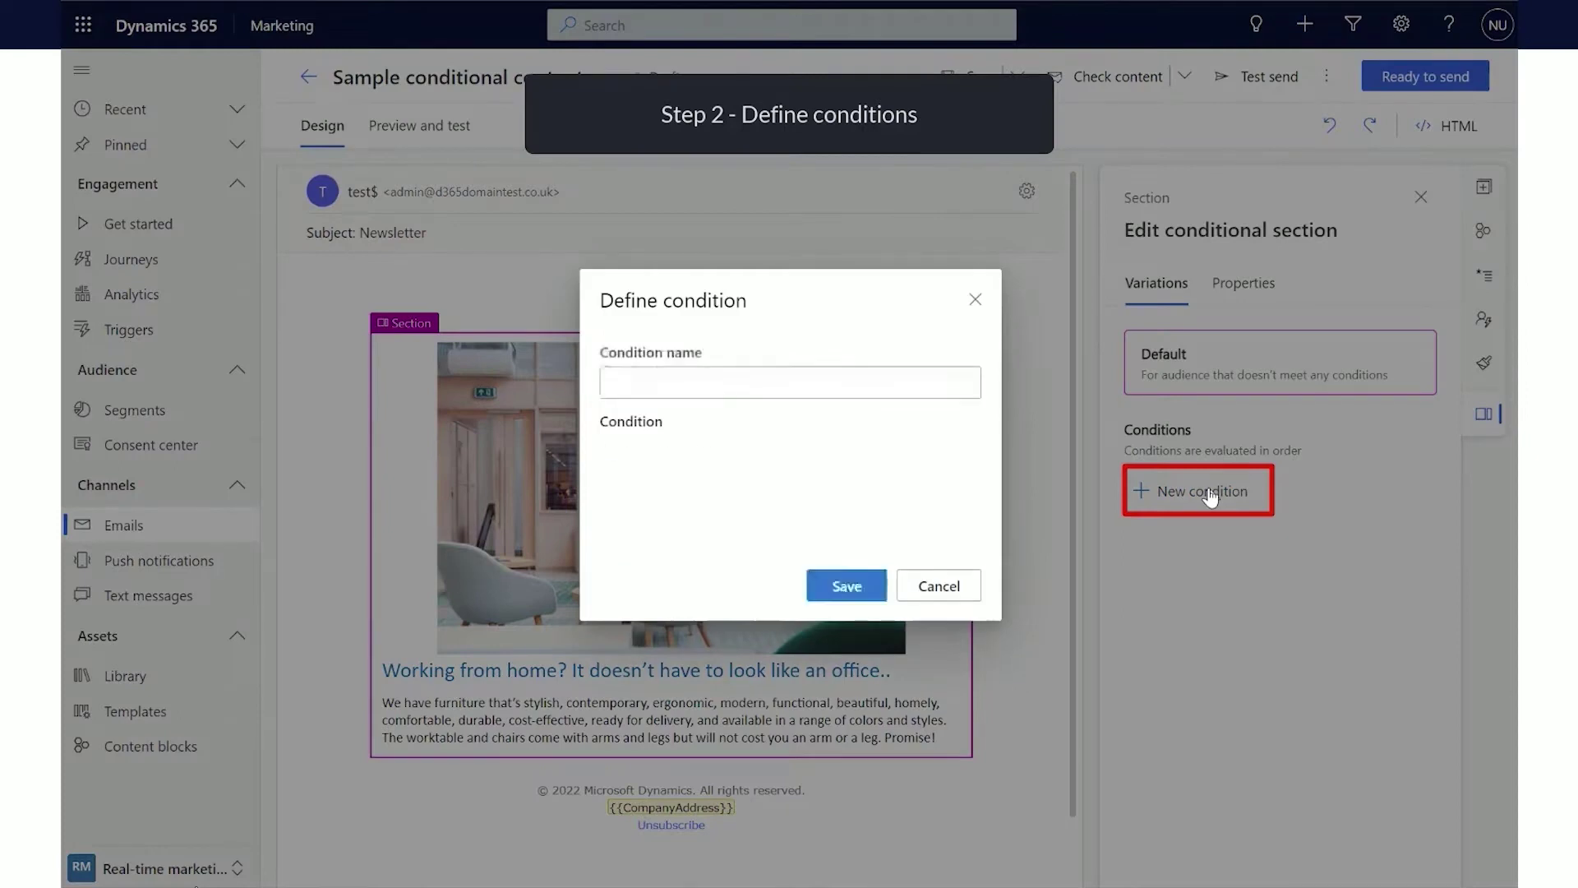
pyautogui.click(868, 383)
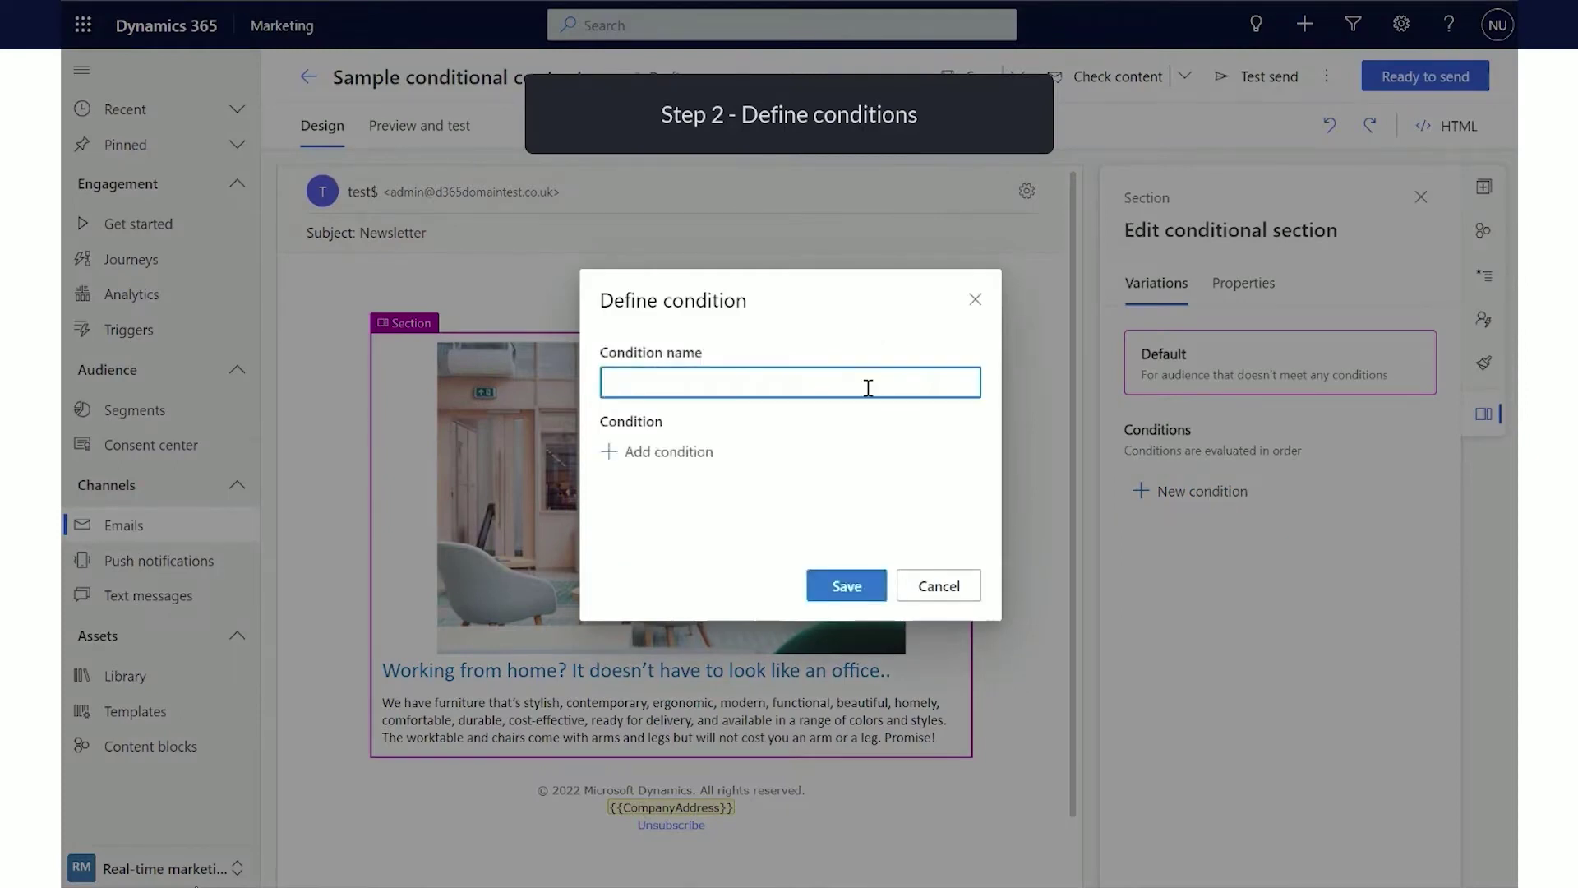
pyautogui.click(689, 452)
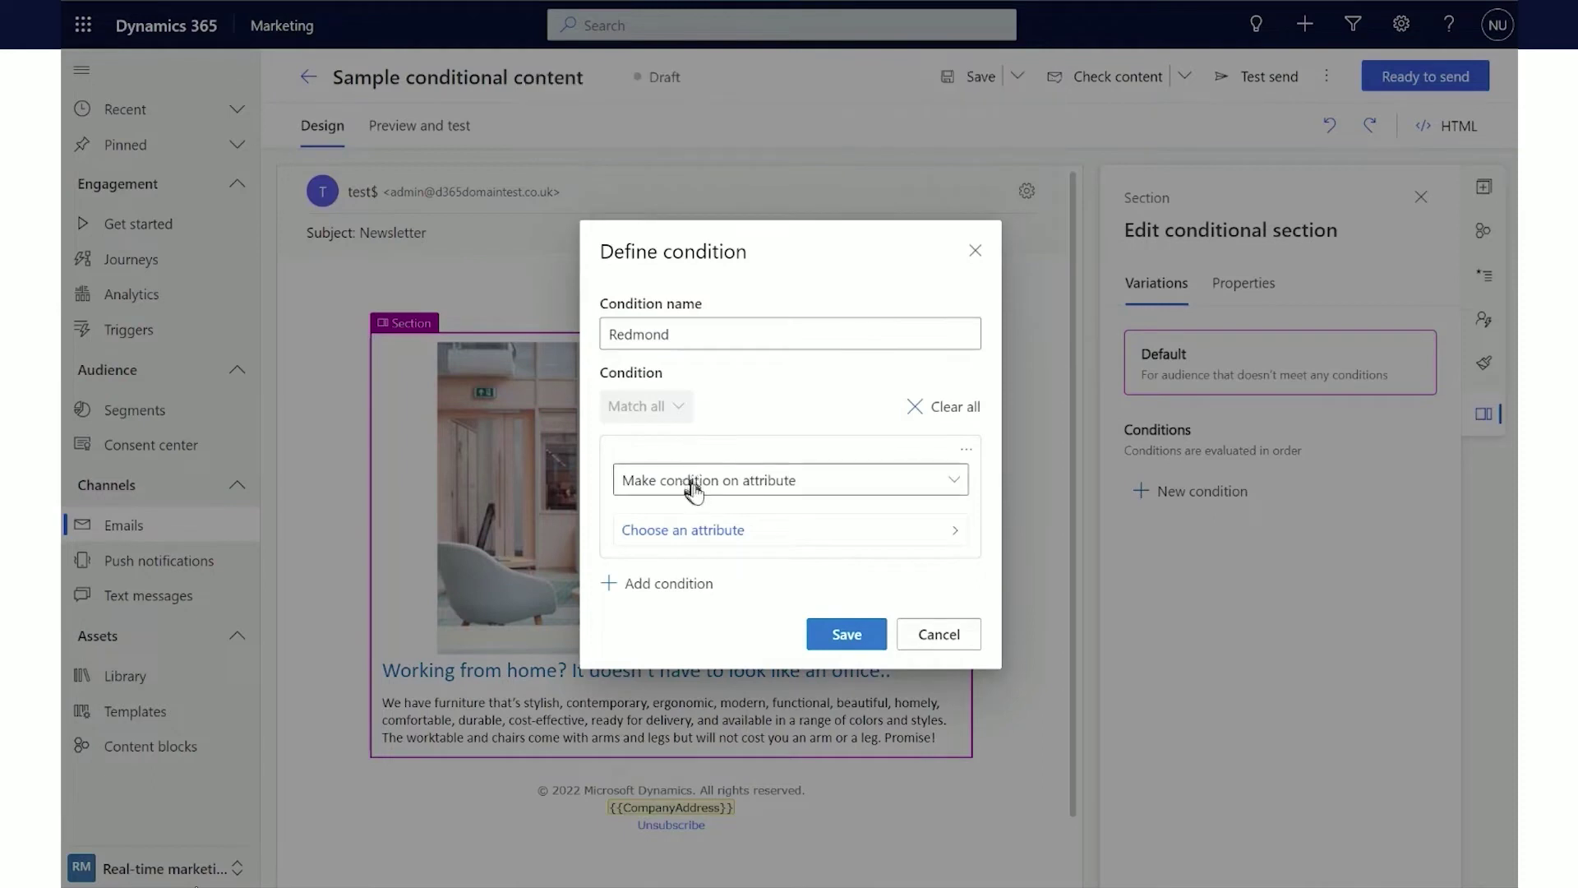
pyautogui.click(820, 497)
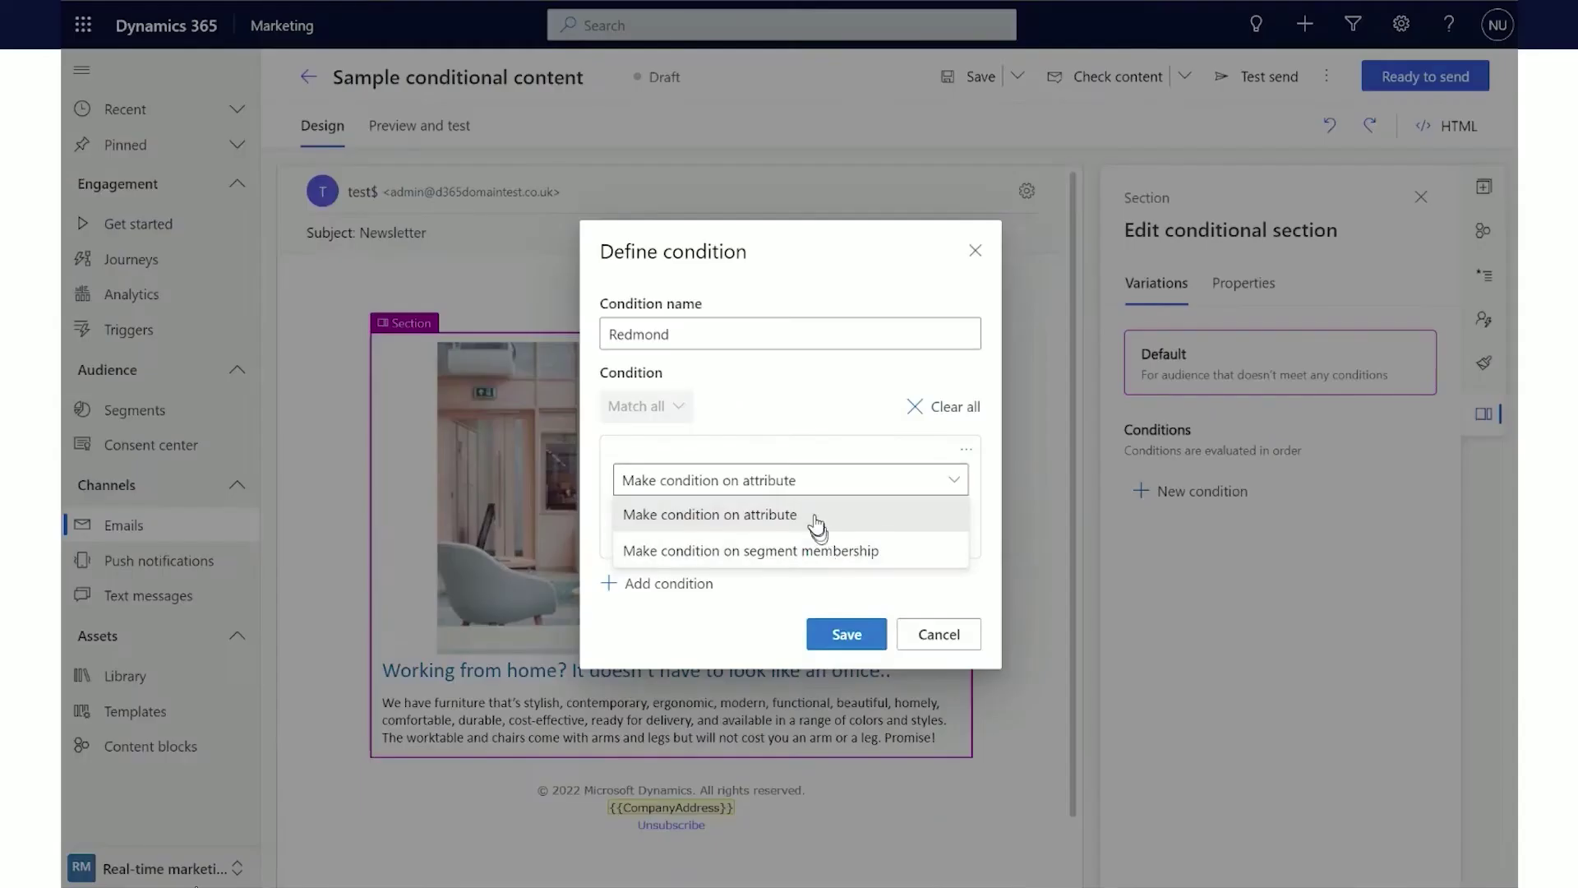
pyautogui.click(763, 471)
# - Set the rule to Address 1: City equals Redmond and save the condition
pyautogui.click(808, 536)
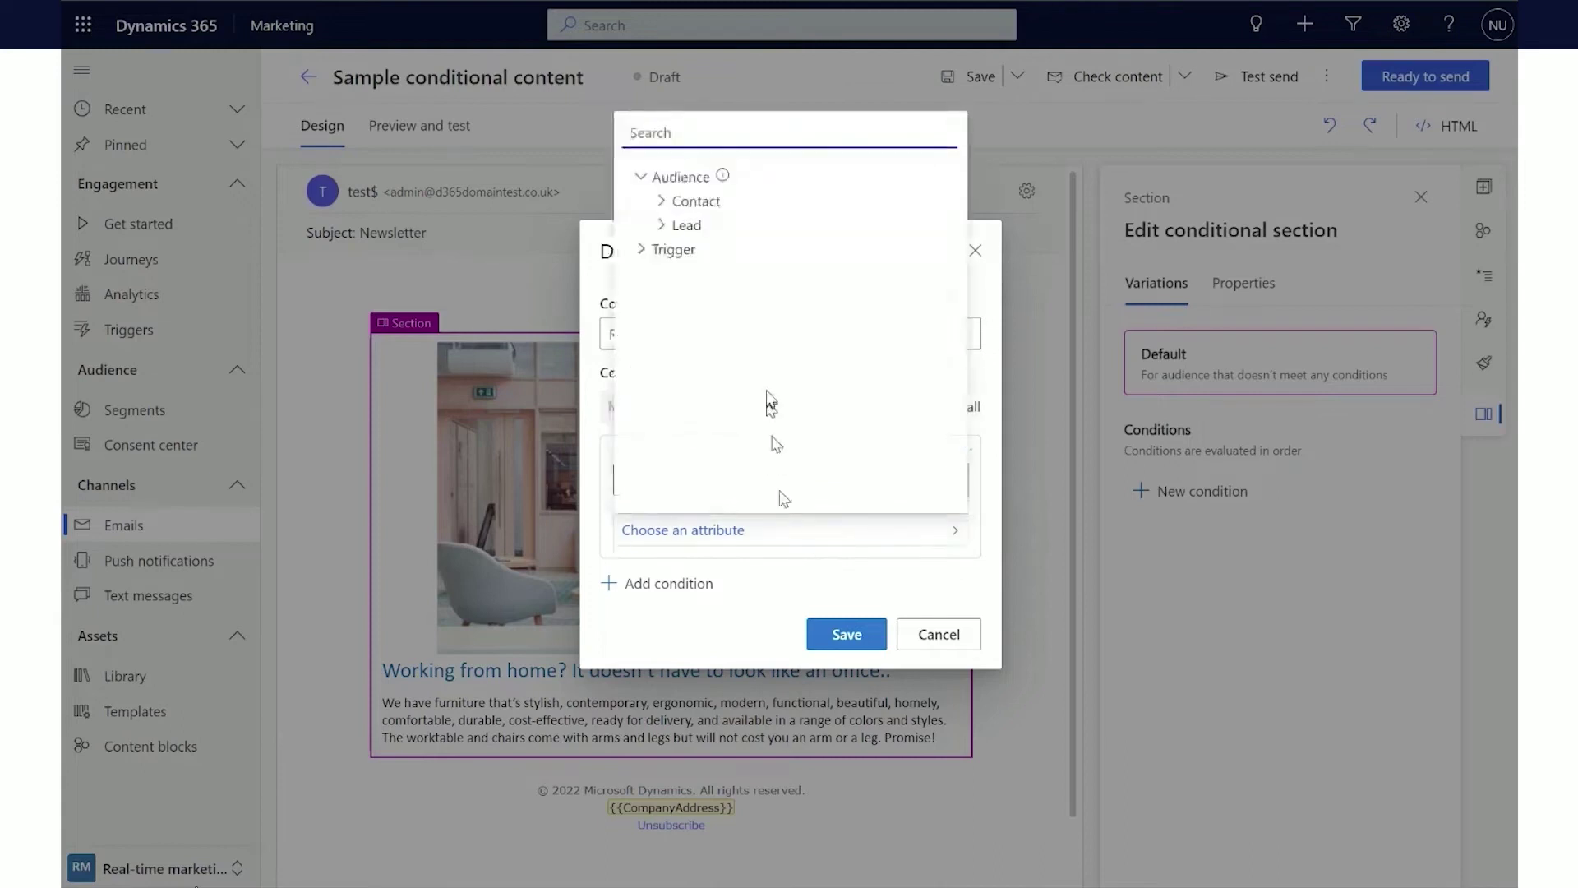
pyautogui.click(695, 201)
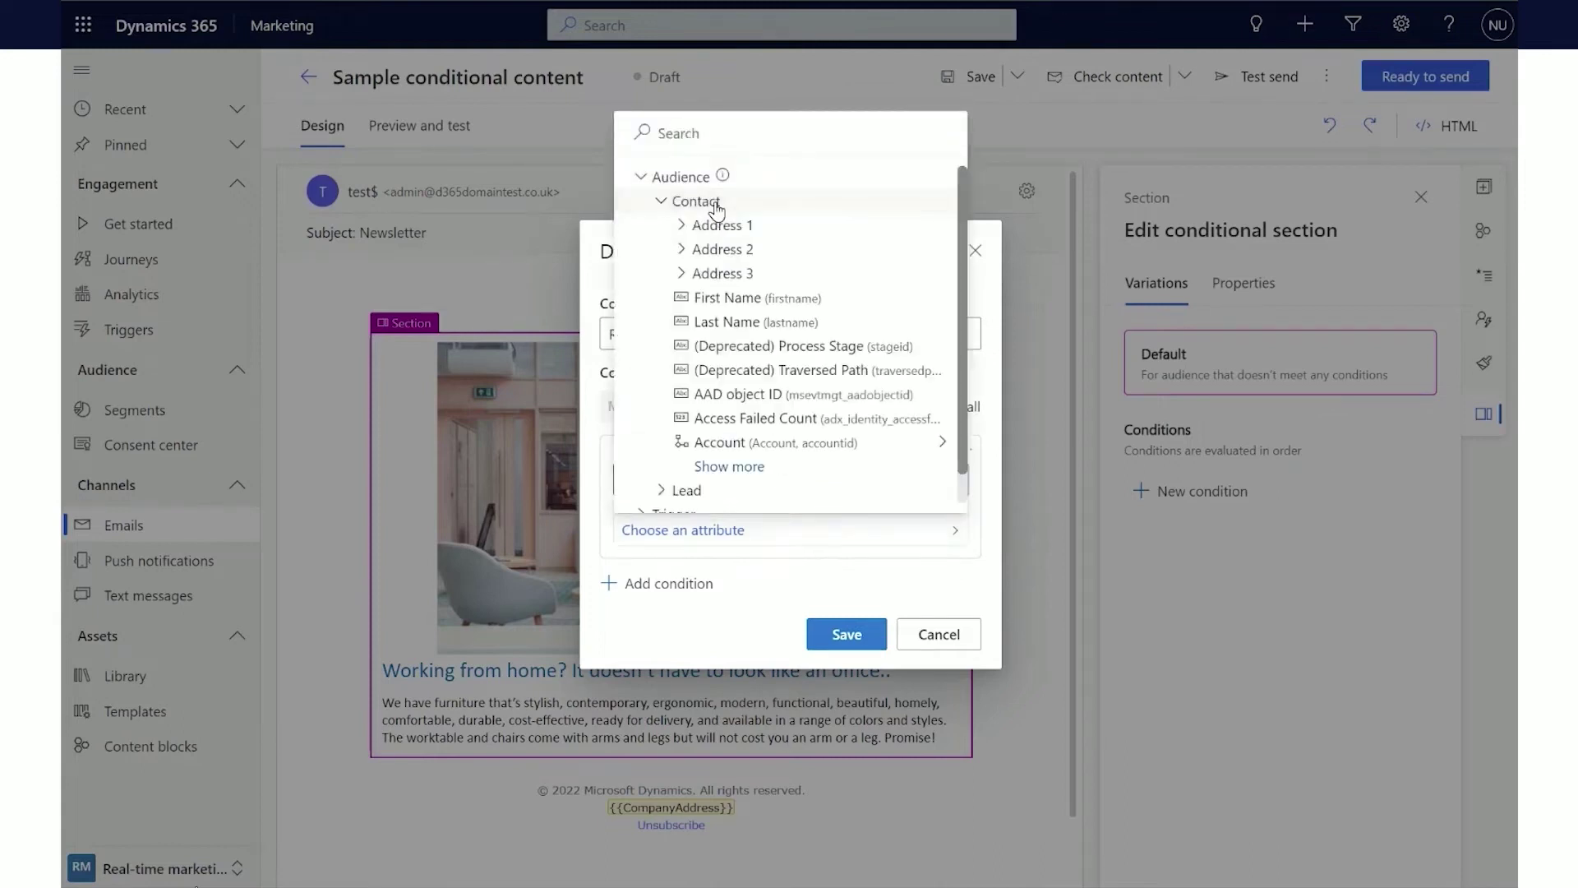
pyautogui.click(796, 126)
pyautogui.write('city')
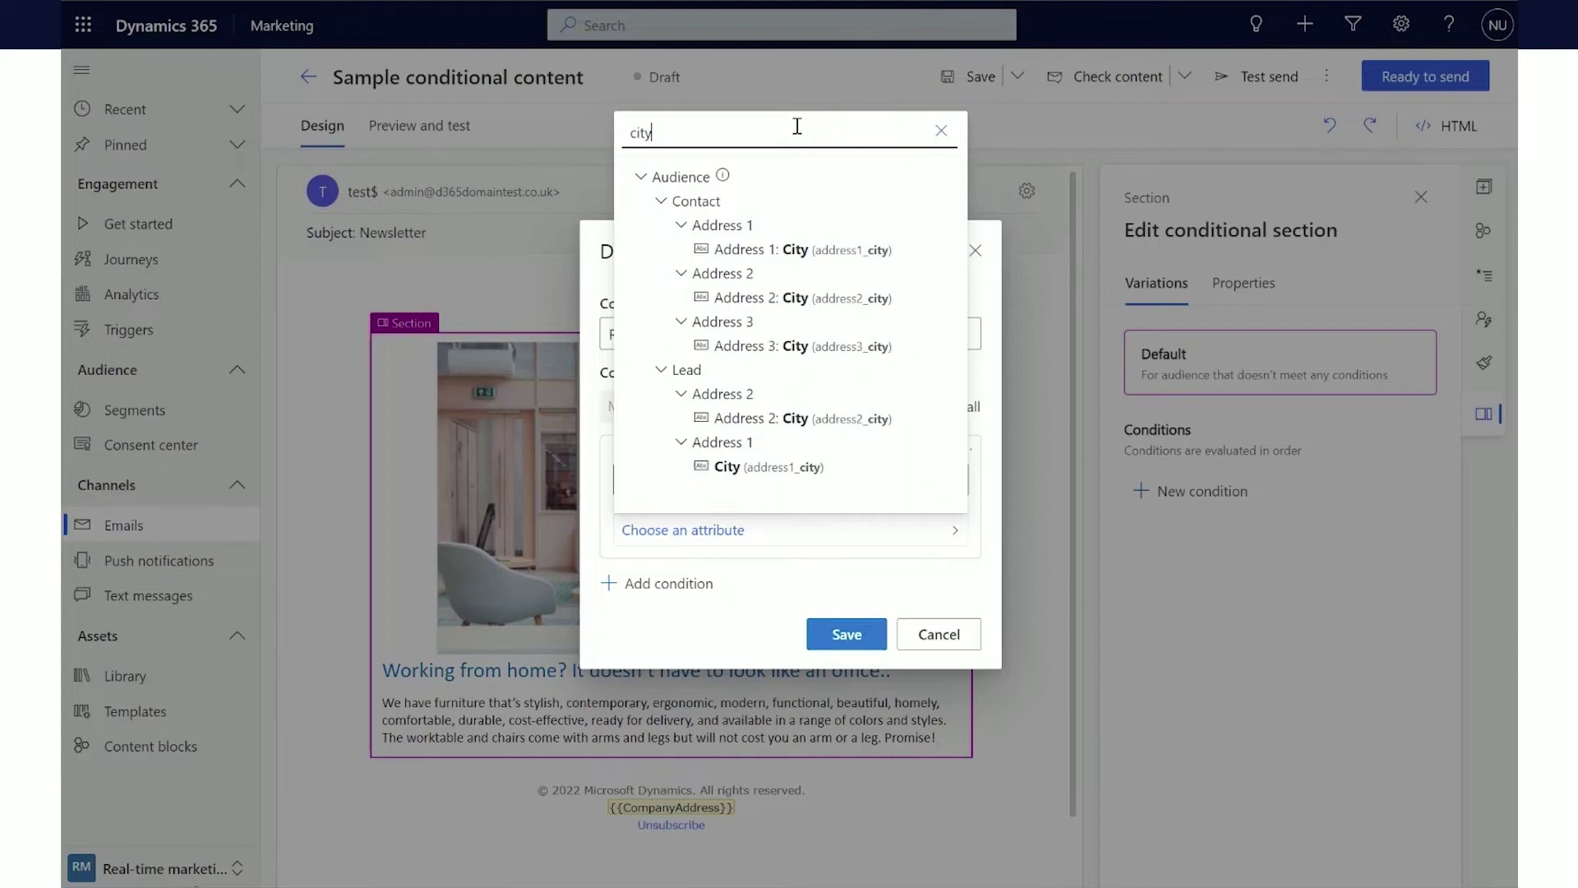
pyautogui.click(804, 250)
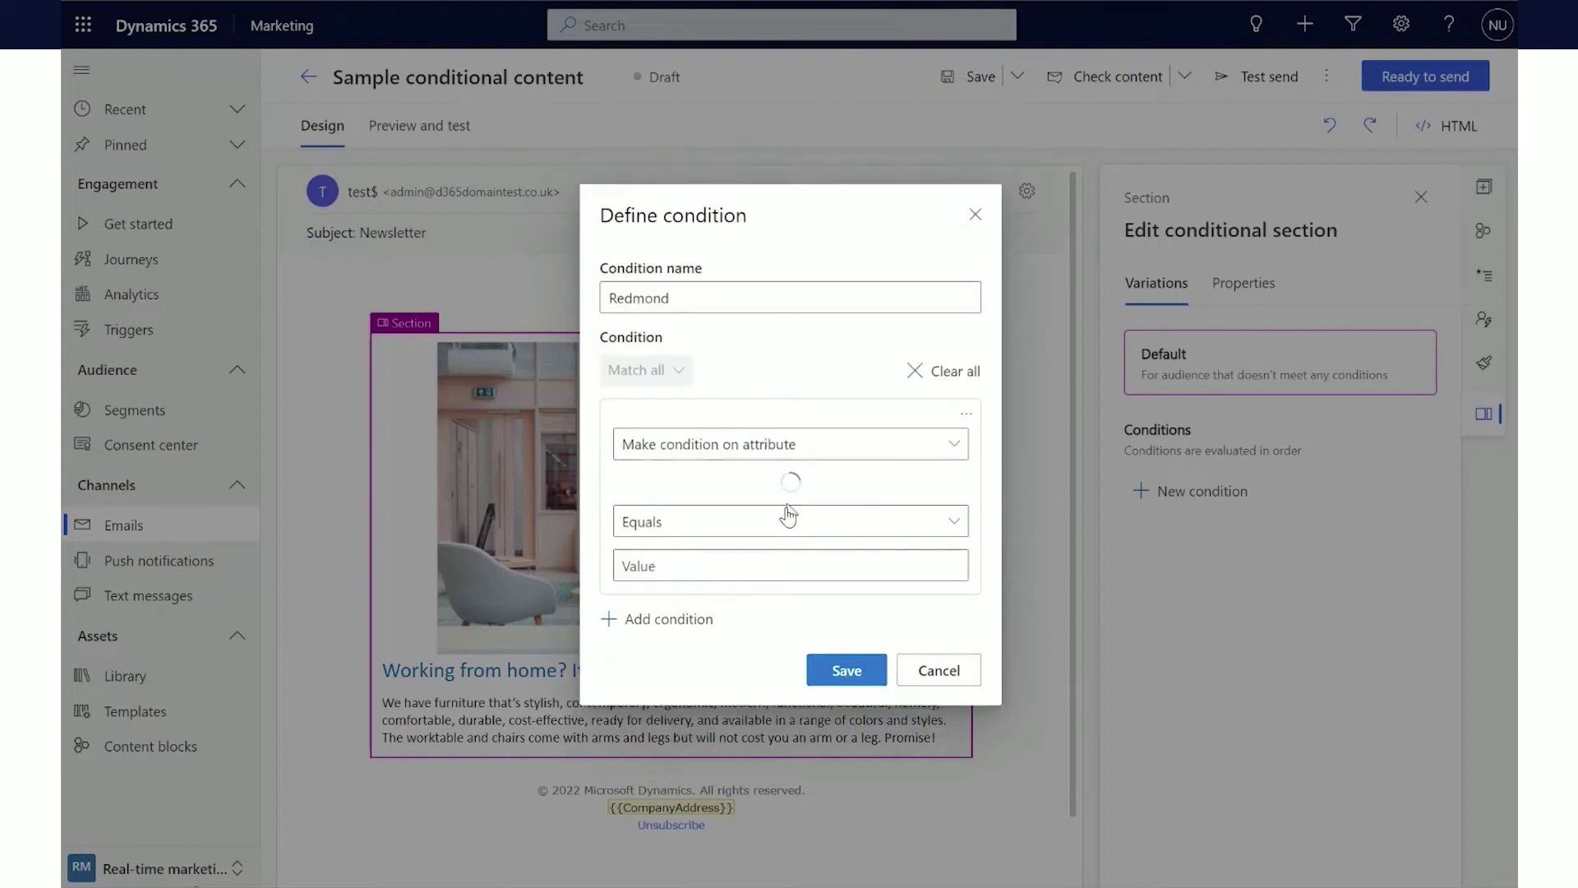
pyautogui.click(768, 592)
pyautogui.write('Redmond')
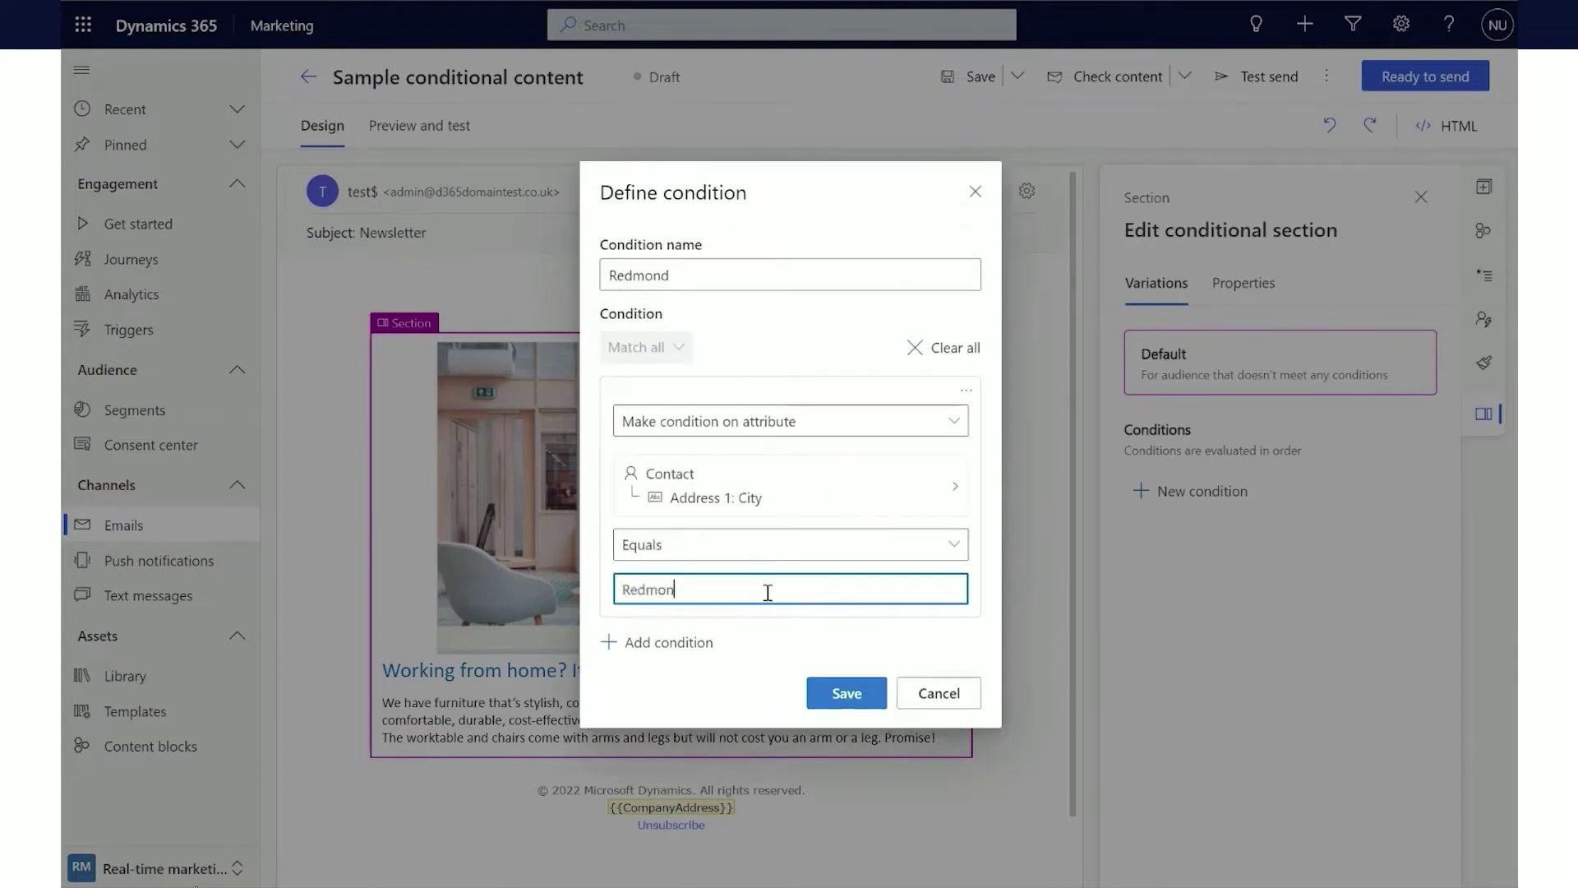
pyautogui.click(856, 696)
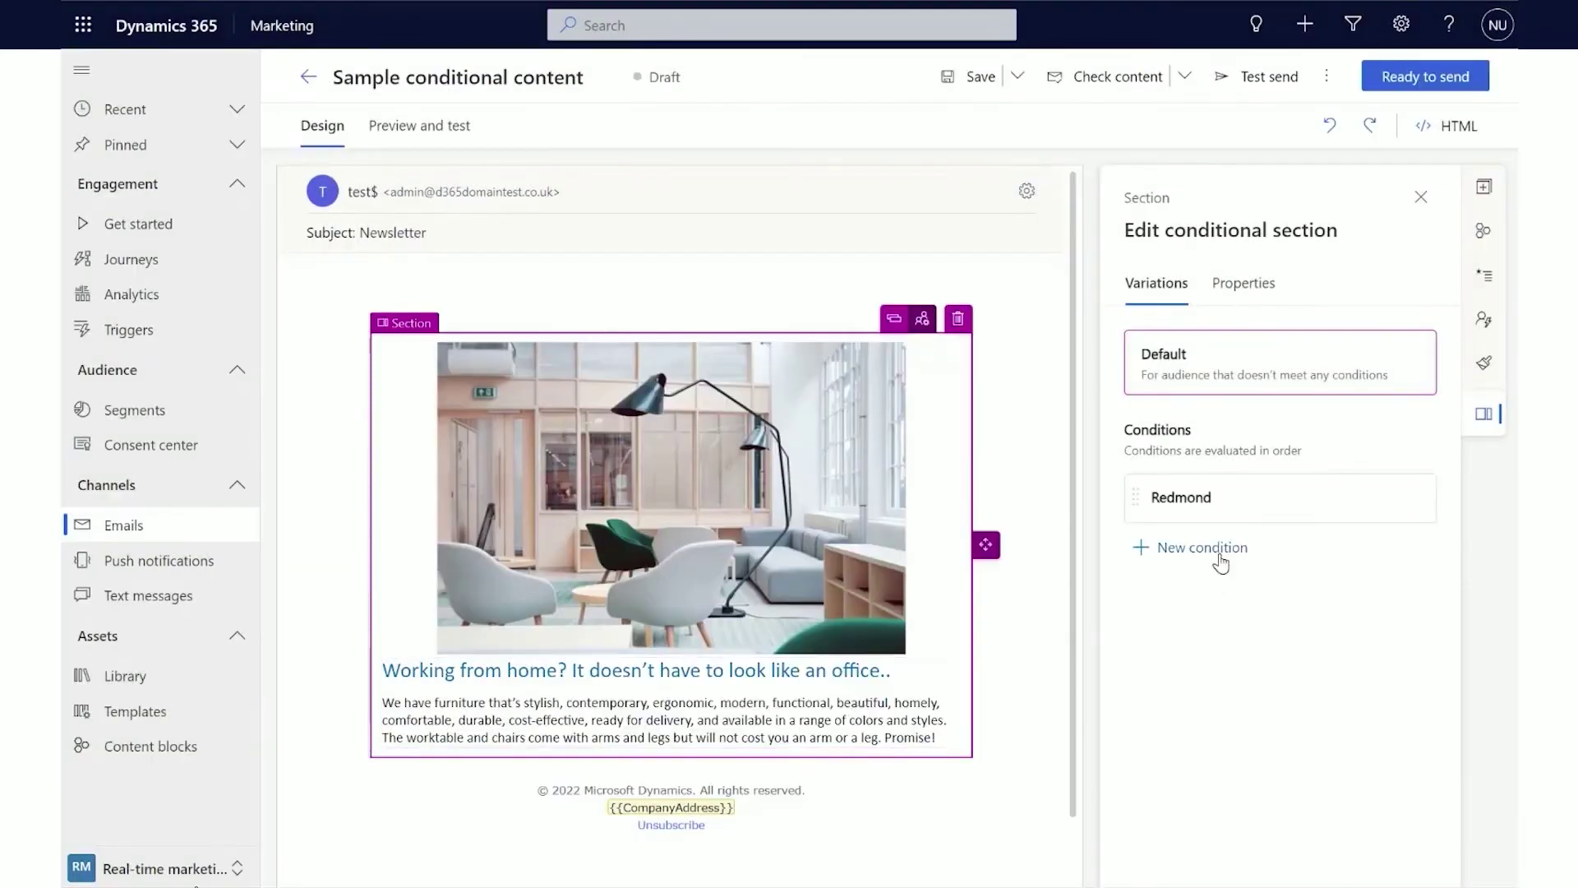
# - Create a Prague condition with the rule Address 1: City equals Prague, and save it
pyautogui.click(1220, 559)
pyautogui.click(773, 384)
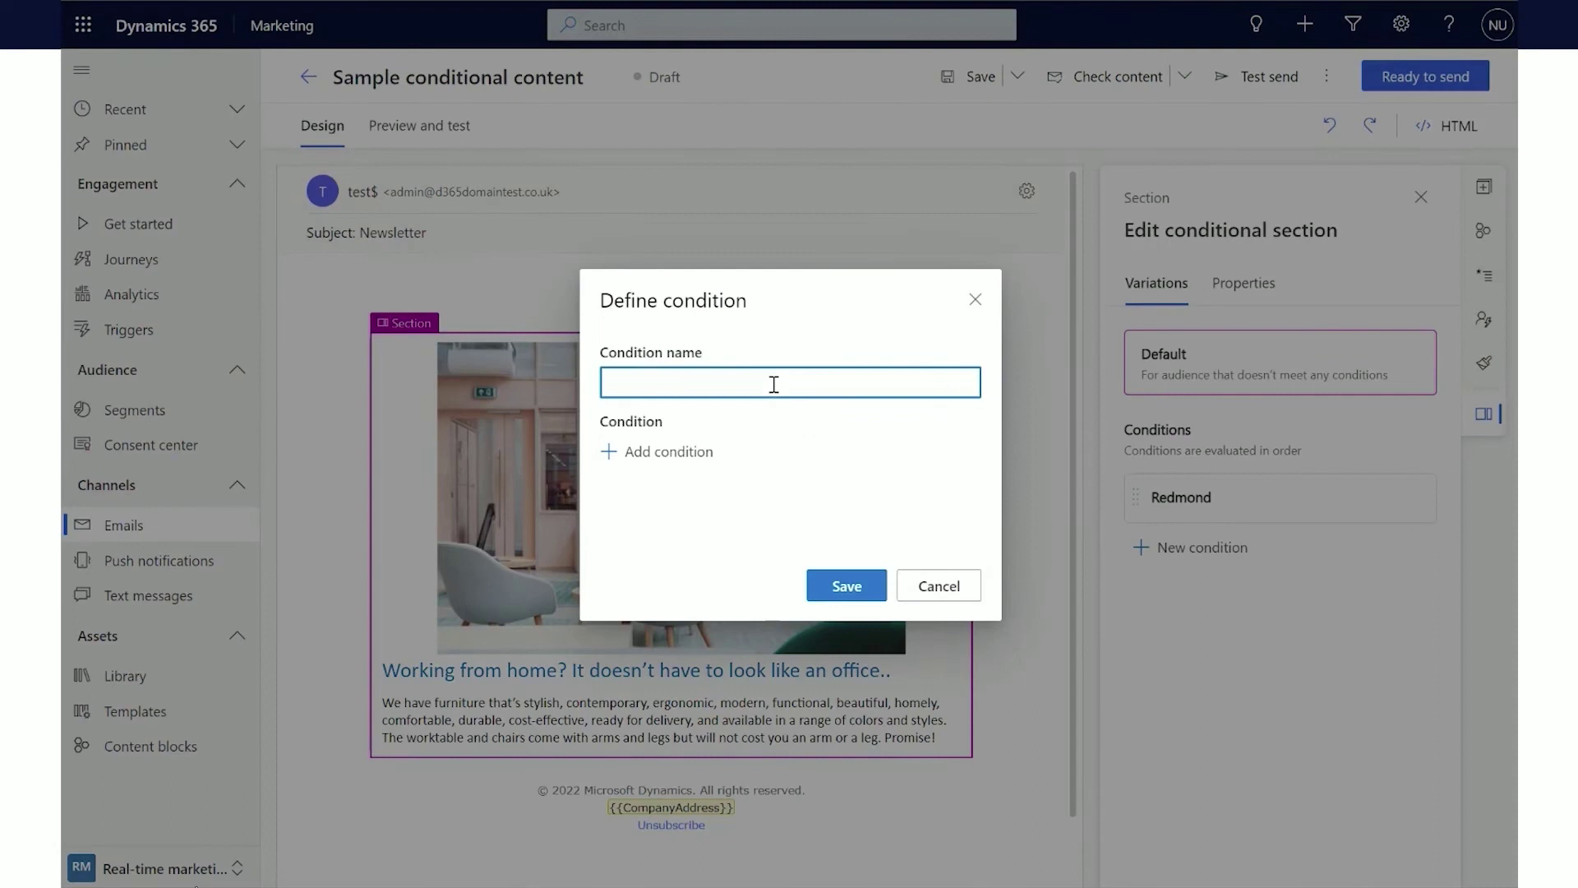
pyautogui.write('Prague')
pyautogui.click(704, 451)
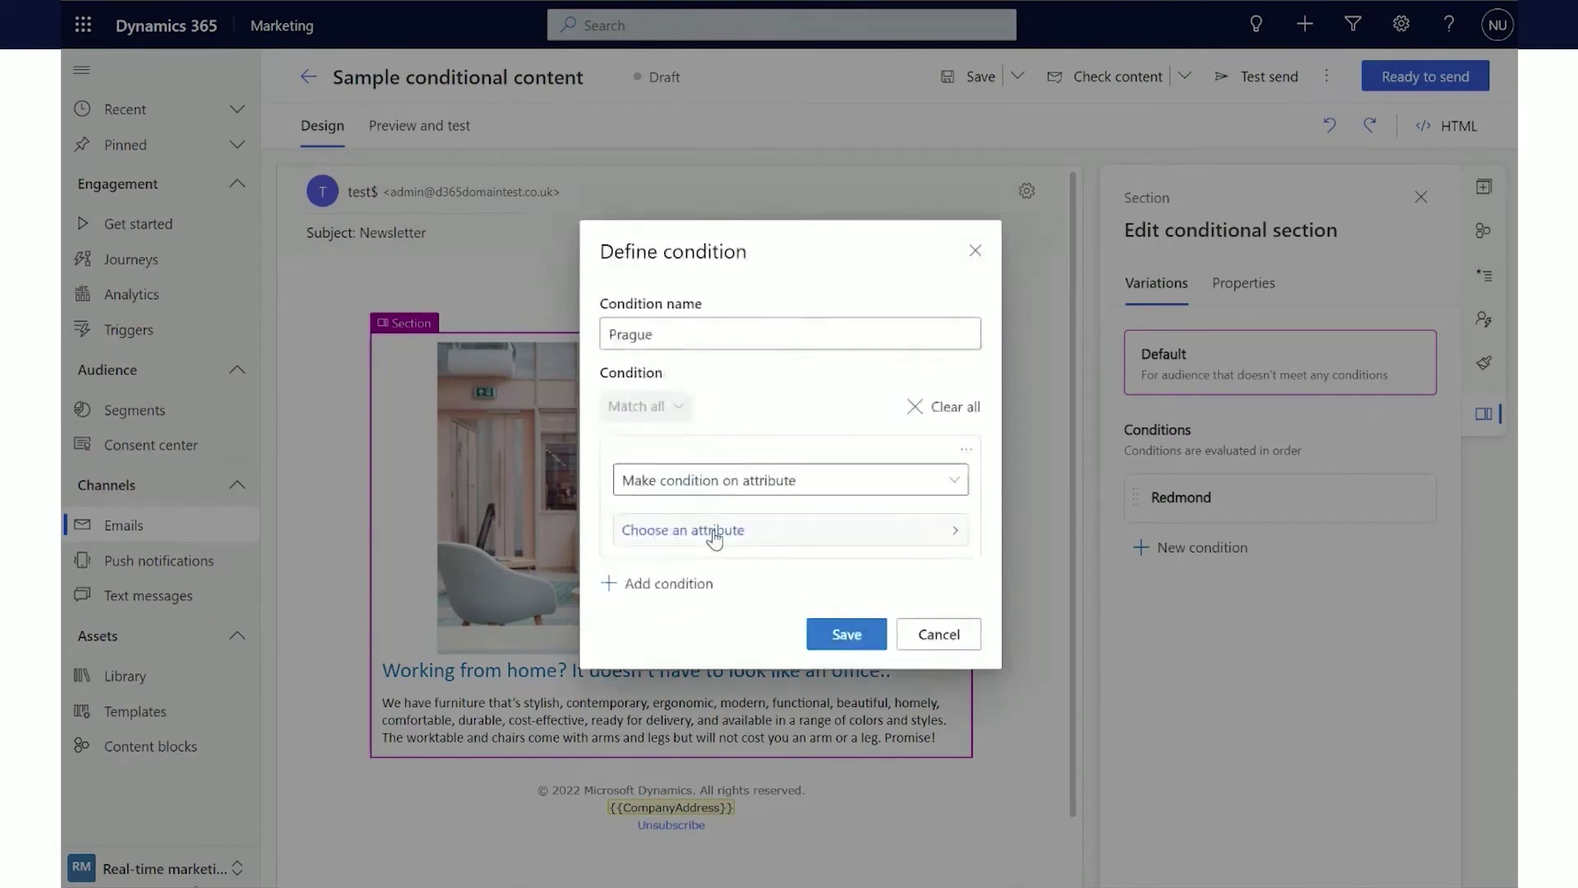
pyautogui.click(715, 533)
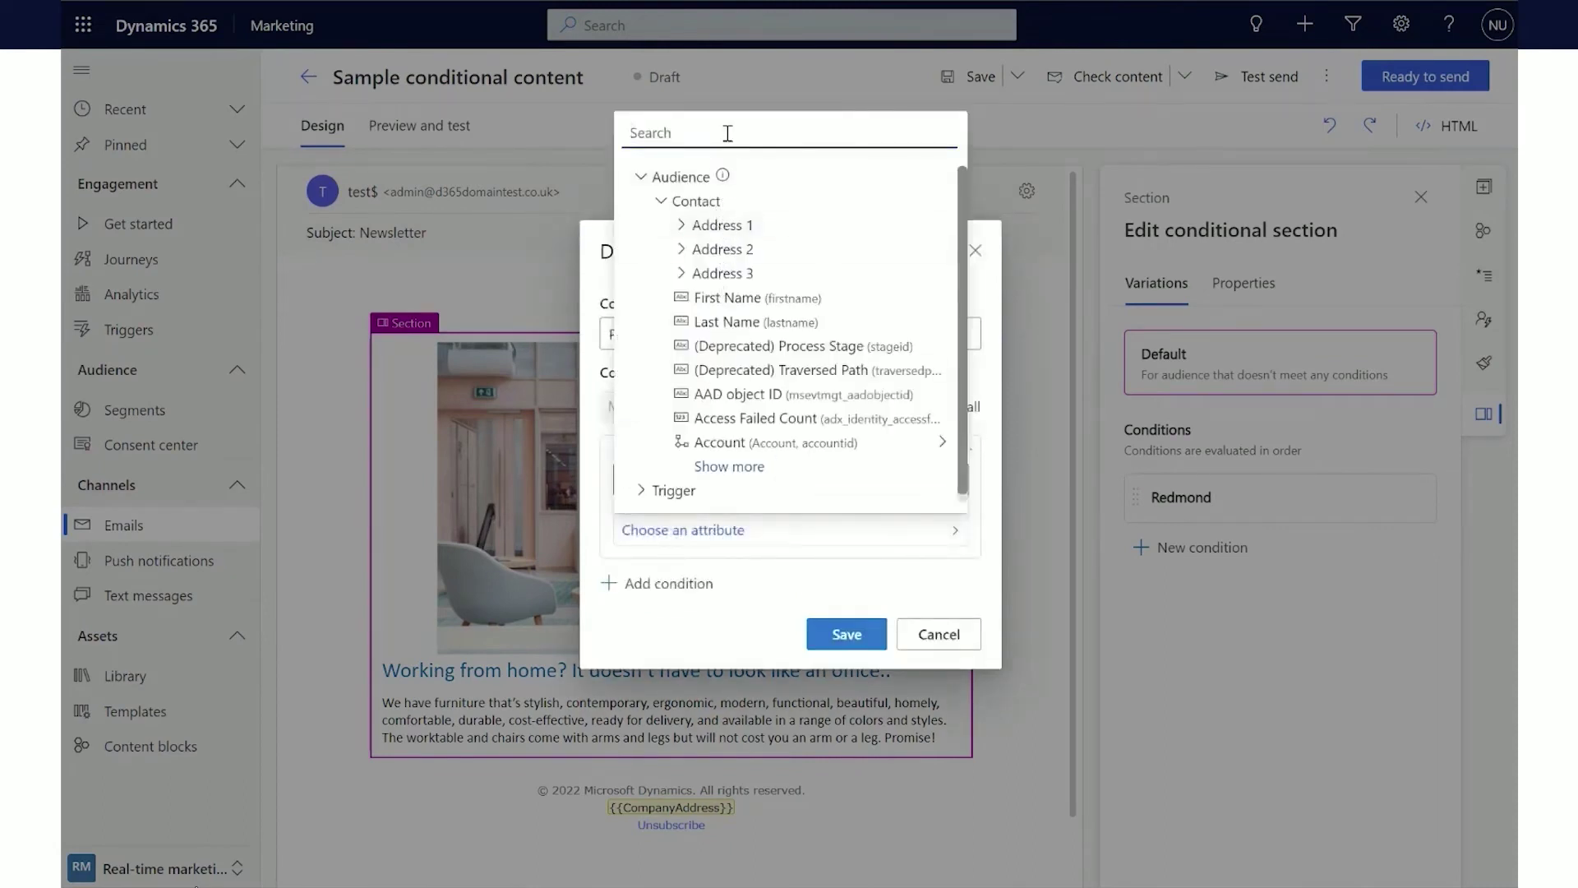
pyautogui.write('city')
pyautogui.click(729, 250)
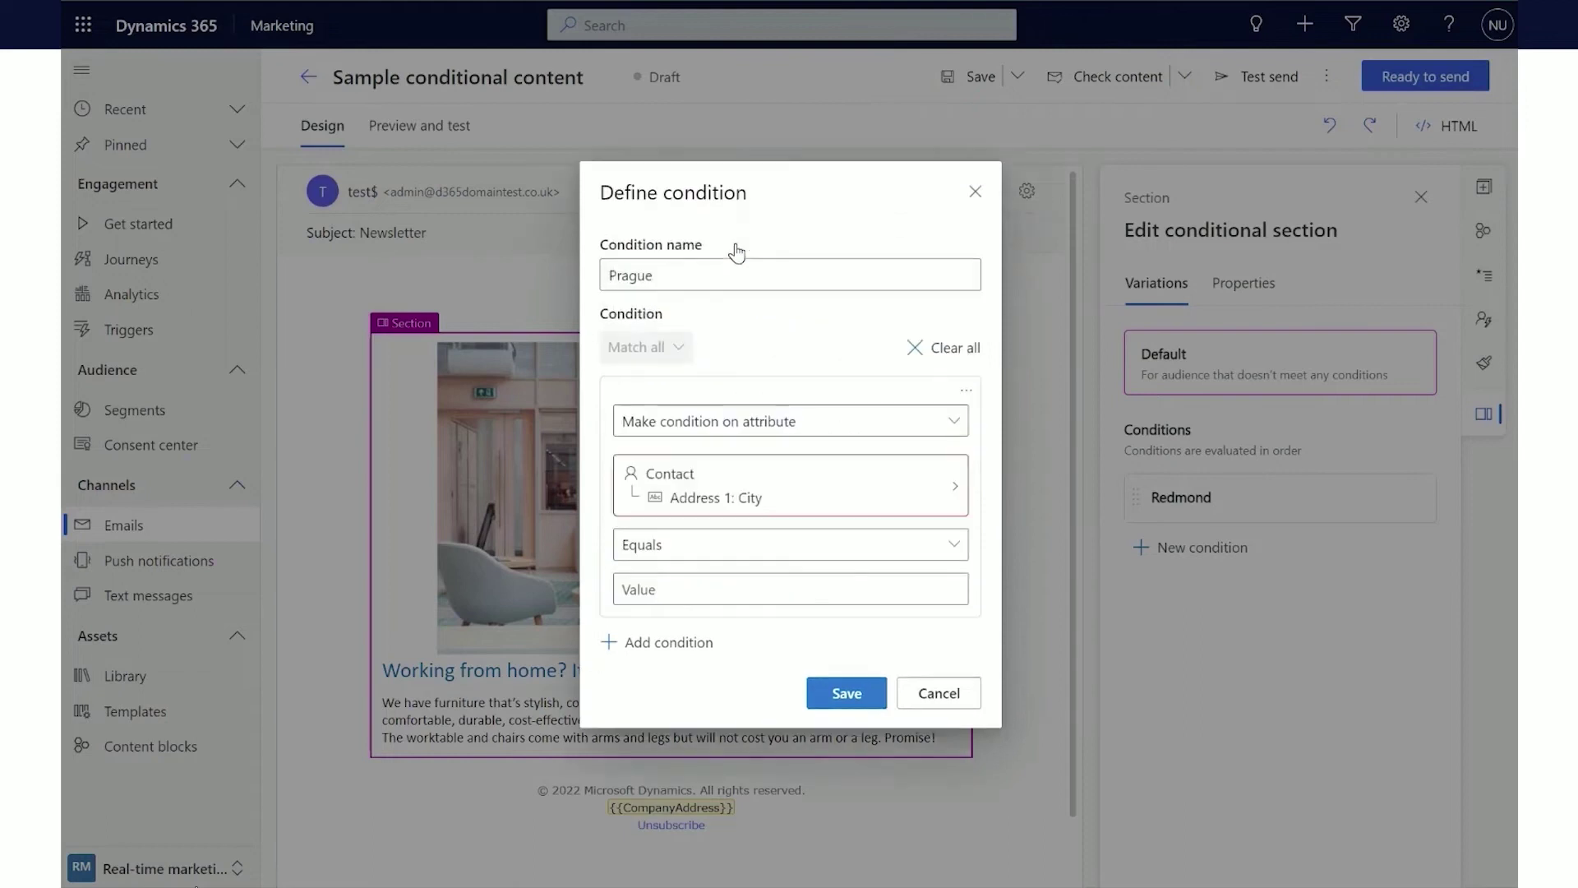
pyautogui.click(713, 589)
pyautogui.write('Prague')
pyautogui.click(854, 693)
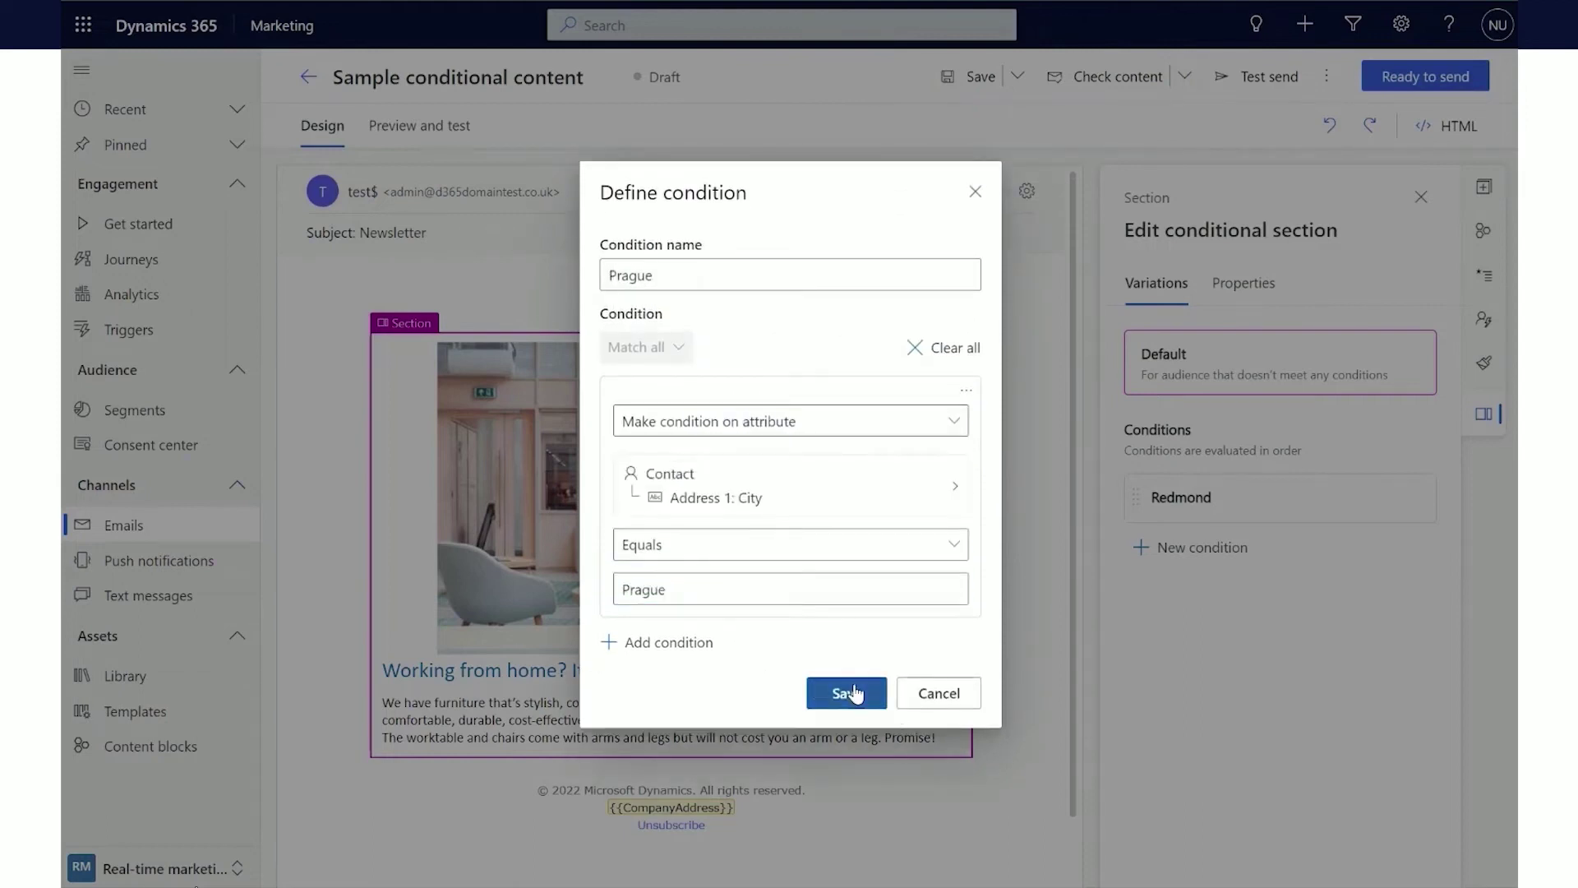
# - Swap the Redmond variation's image for the green sofa Image 3.png
pyautogui.click(1166, 497)
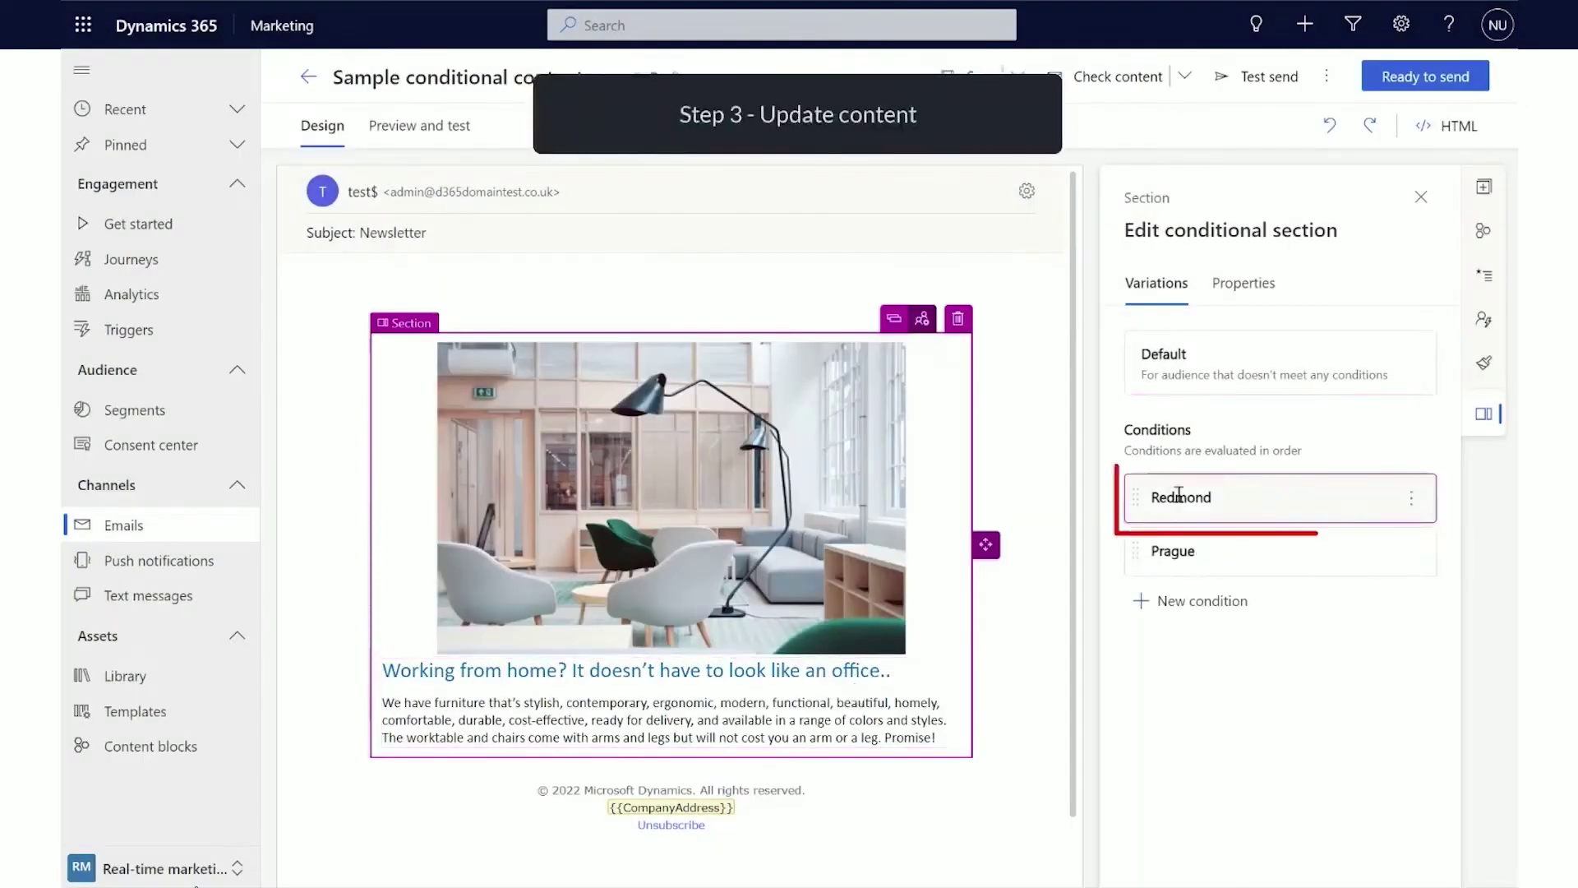
pyautogui.click(772, 515)
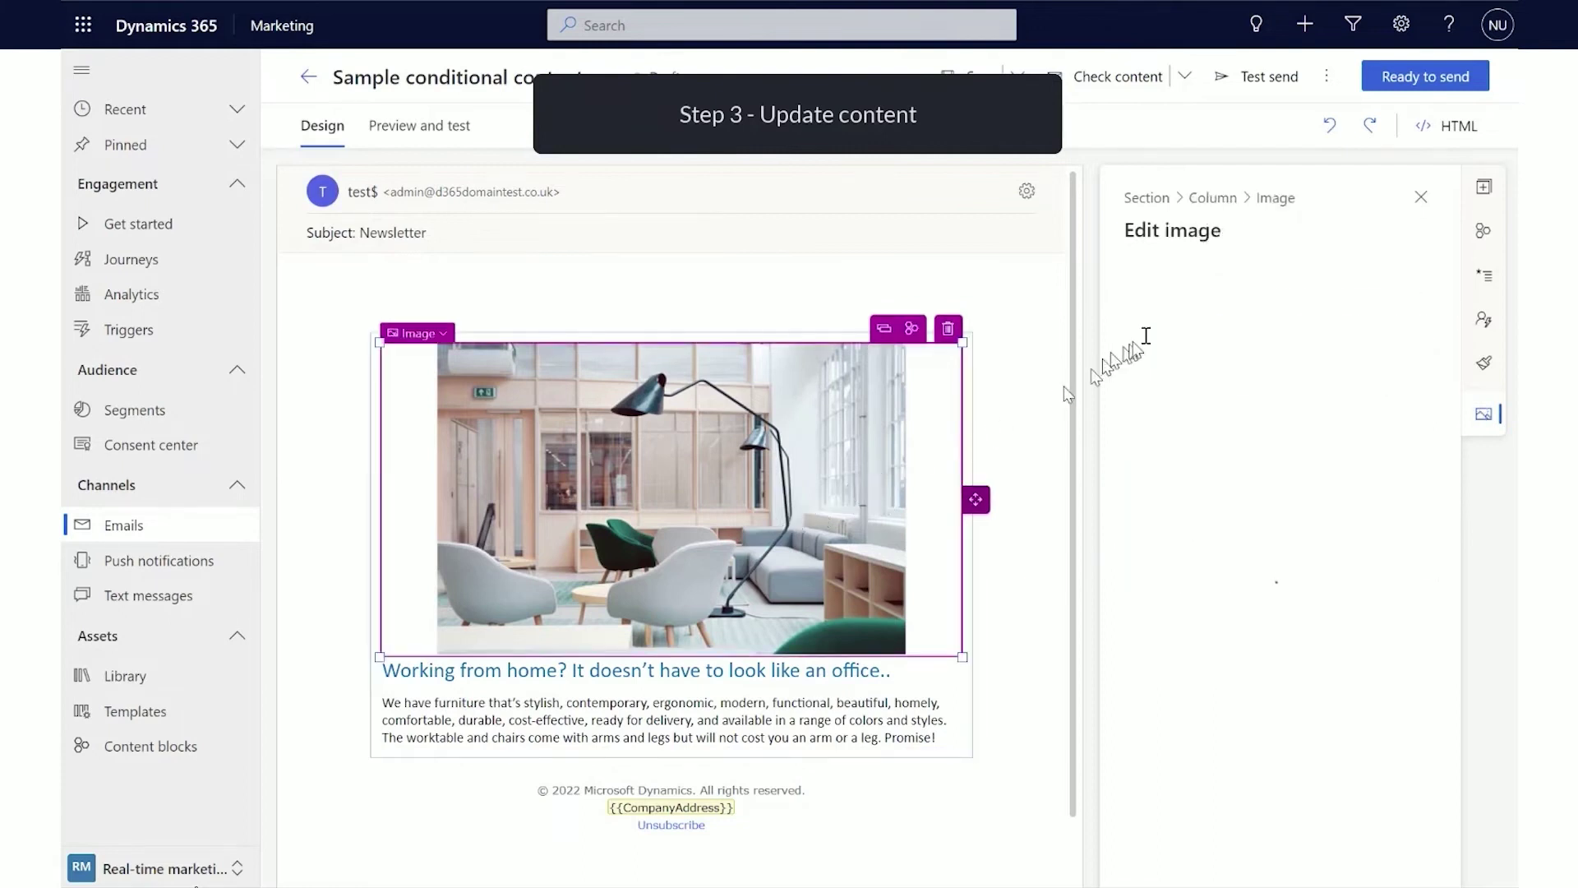
pyautogui.click(1258, 365)
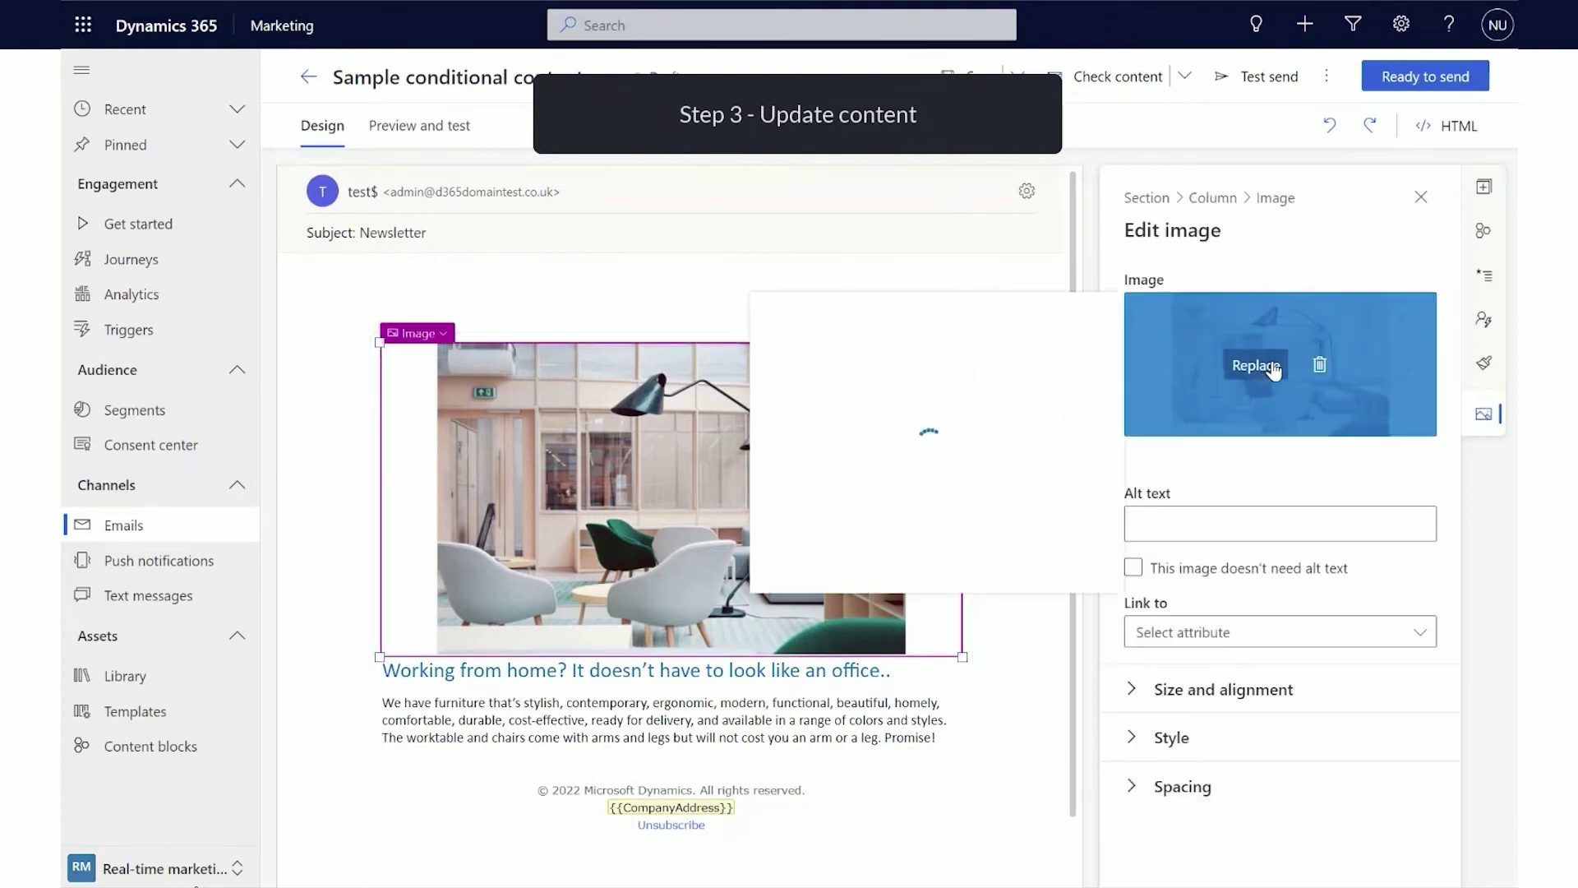
pyautogui.click(1026, 386)
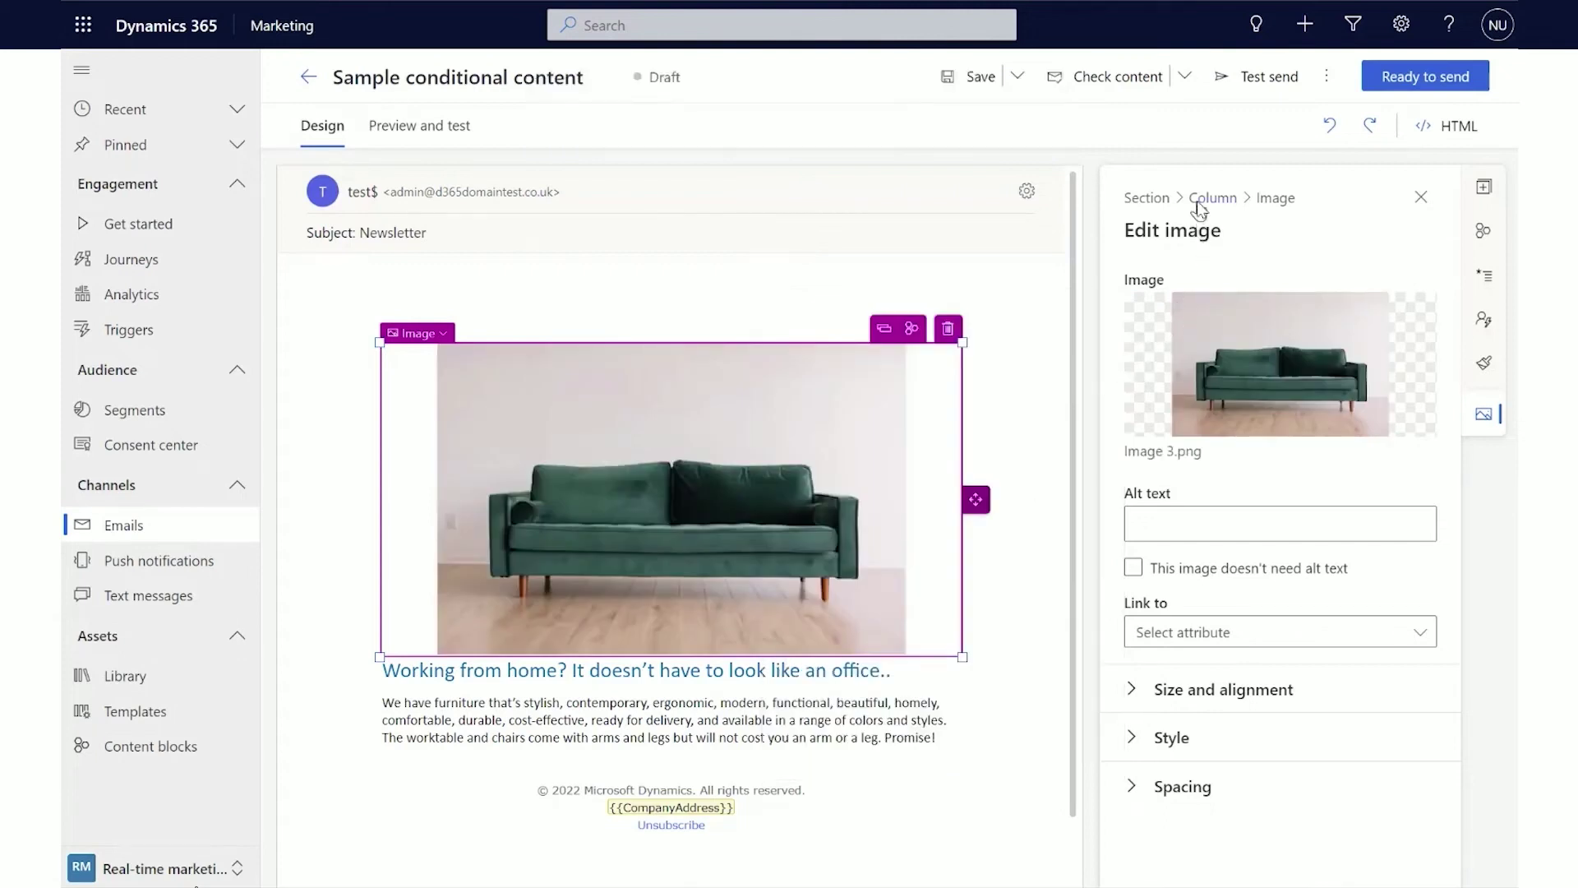
pyautogui.click(1144, 198)
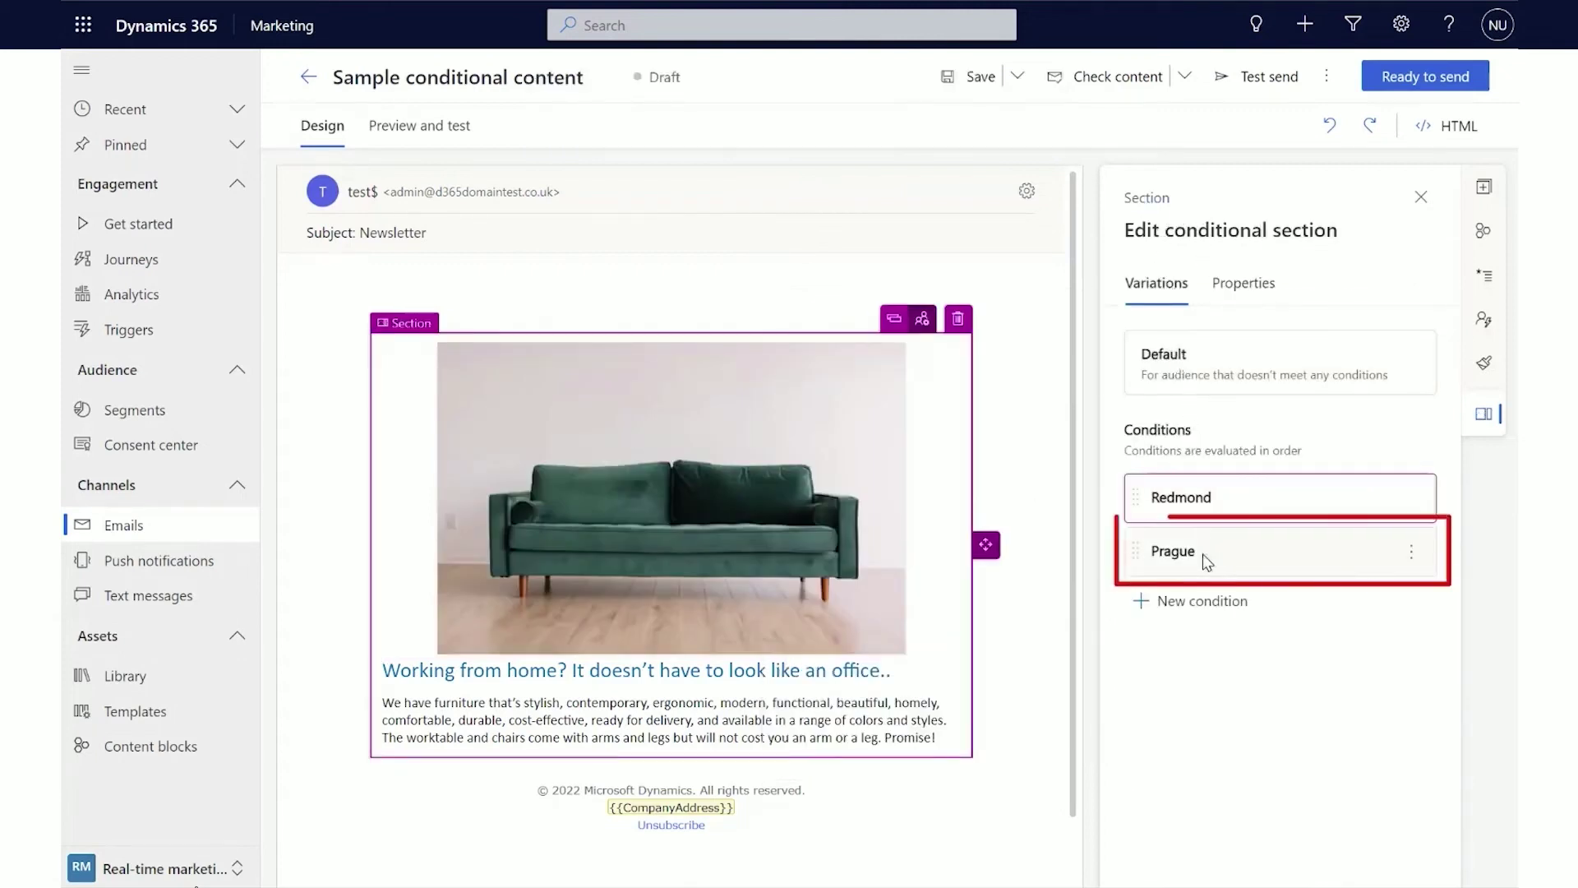
# - Swap the Prague variation's image for the grey sofa Image 2.png
pyautogui.click(1207, 559)
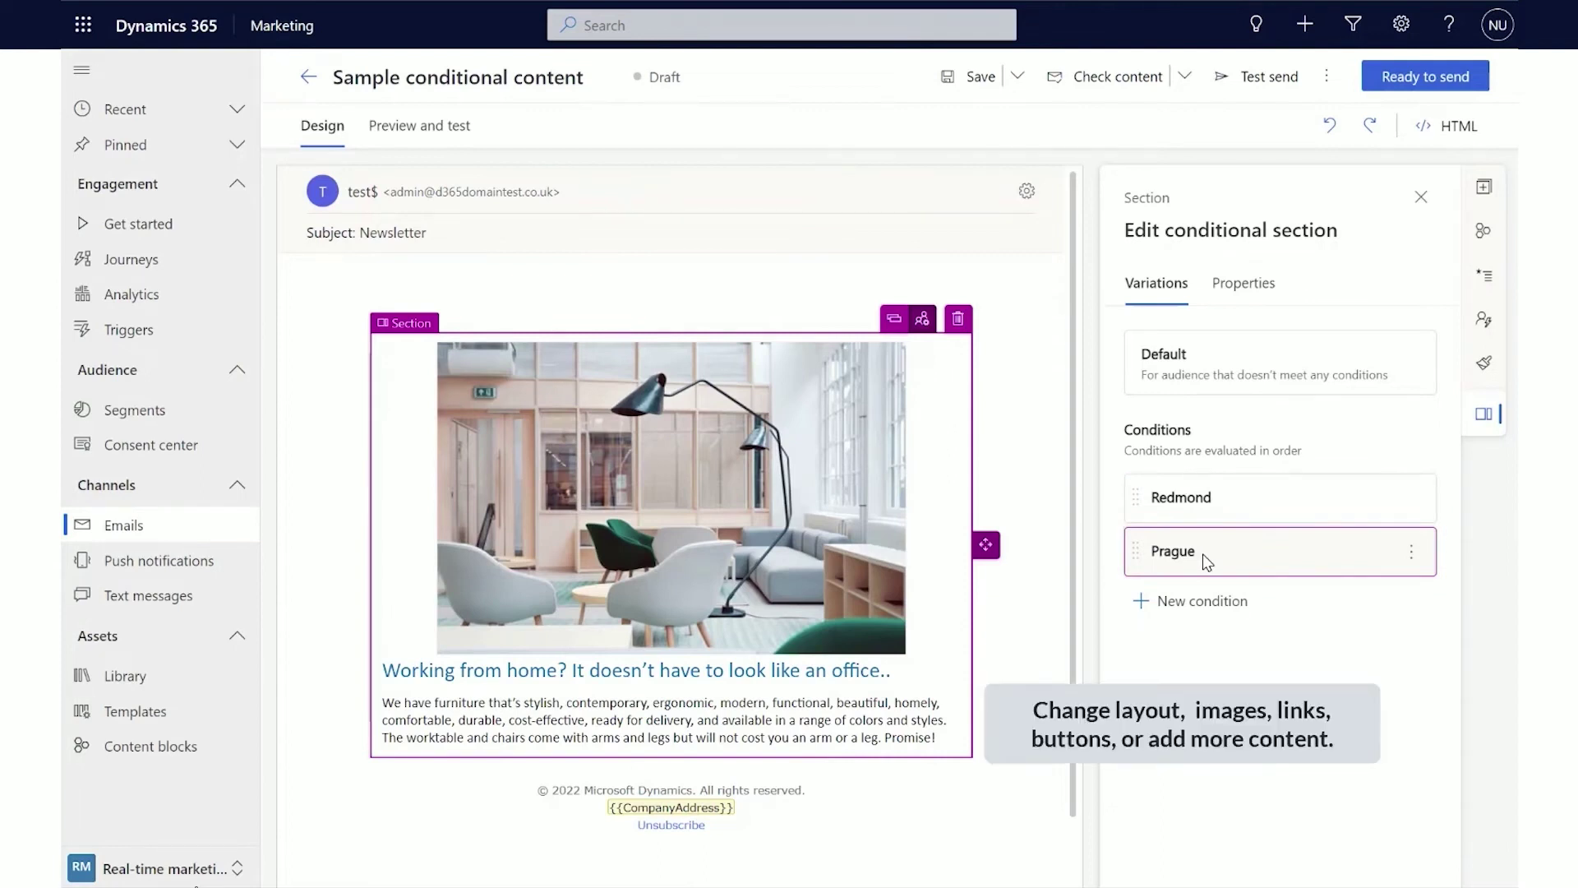
pyautogui.click(694, 497)
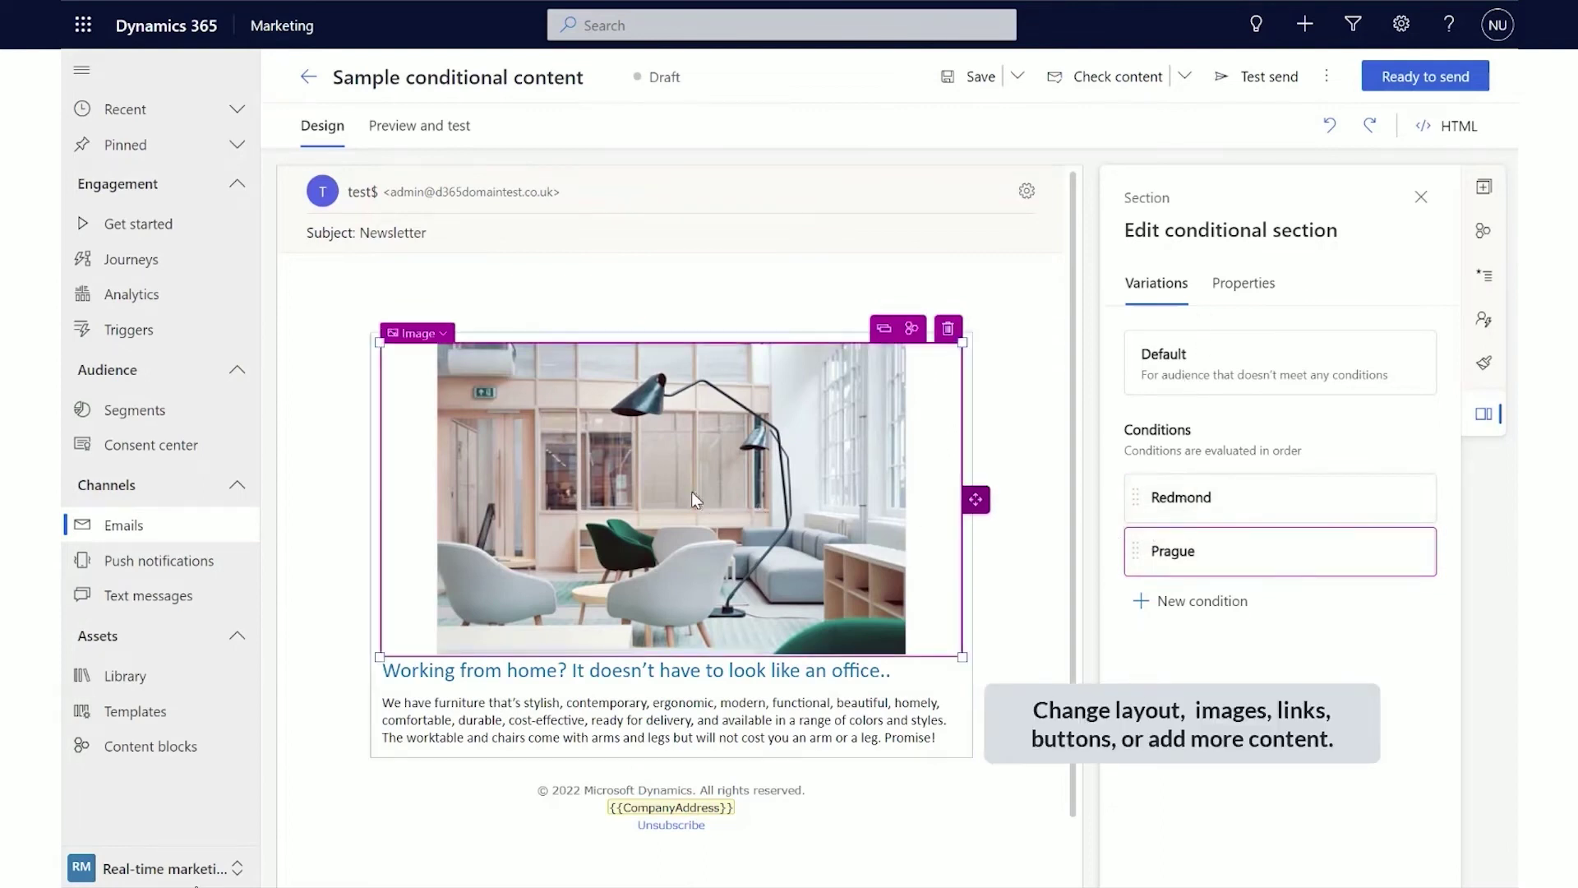
pyautogui.click(1257, 366)
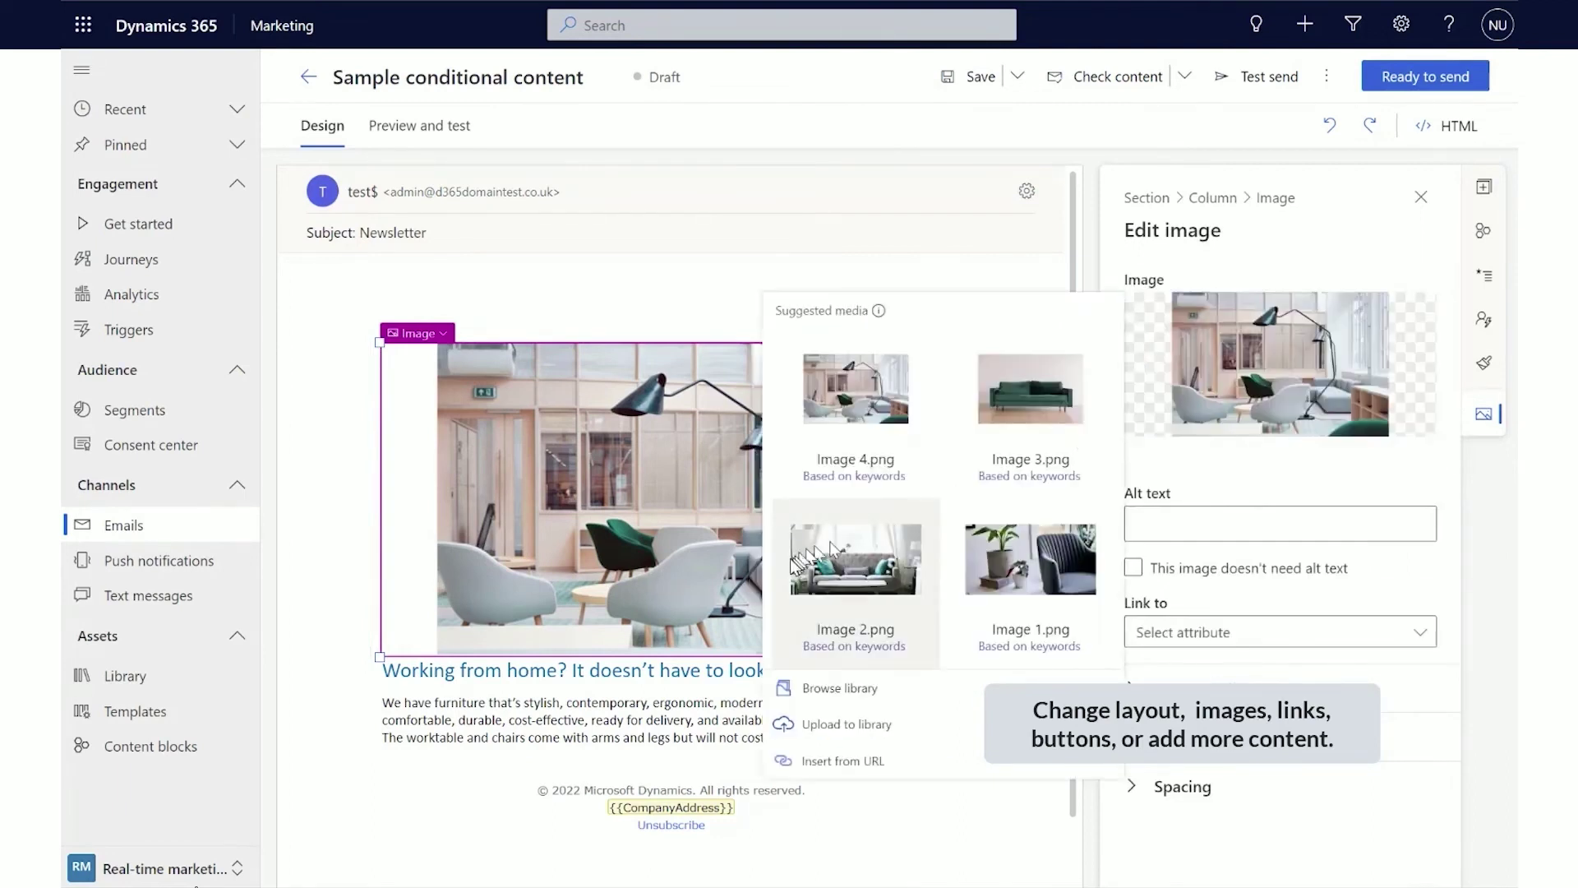
pyautogui.click(857, 558)
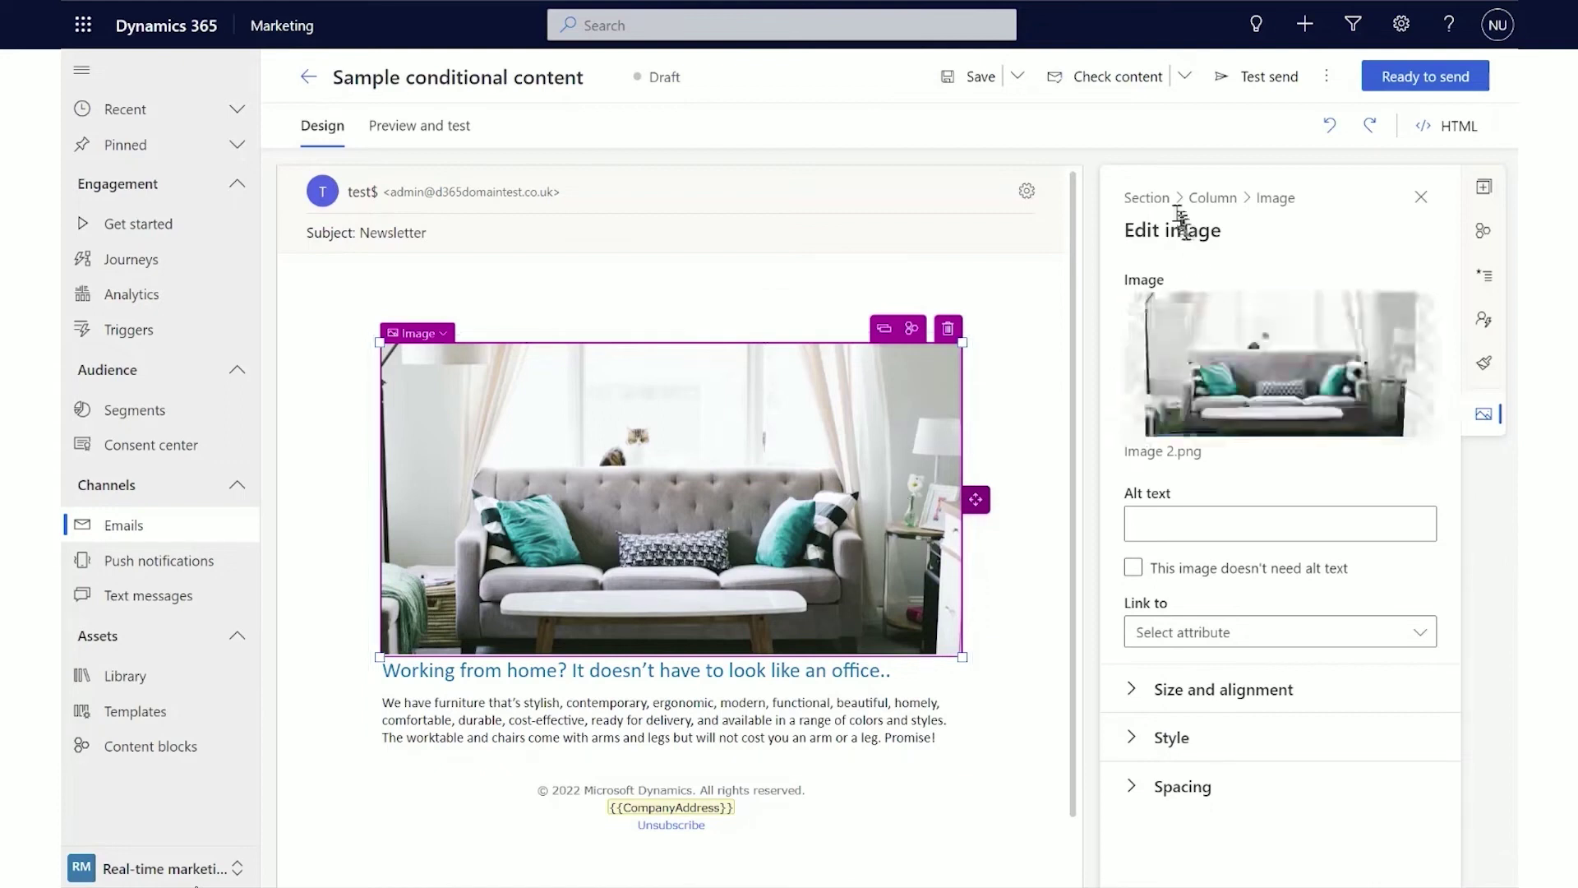
pyautogui.click(1147, 199)
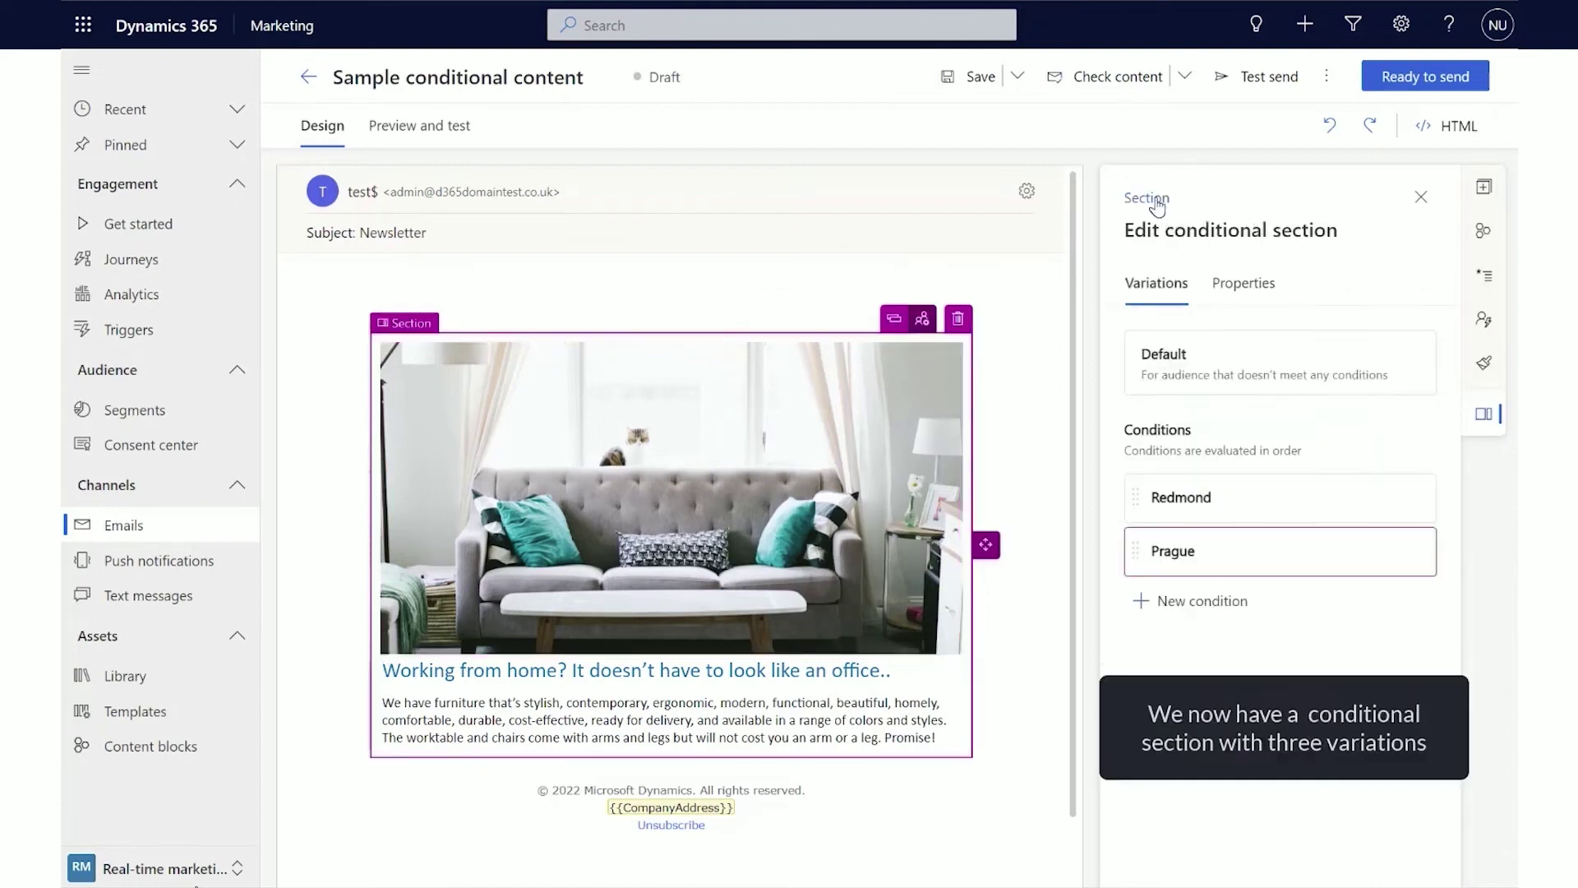
pyautogui.click(1241, 367)
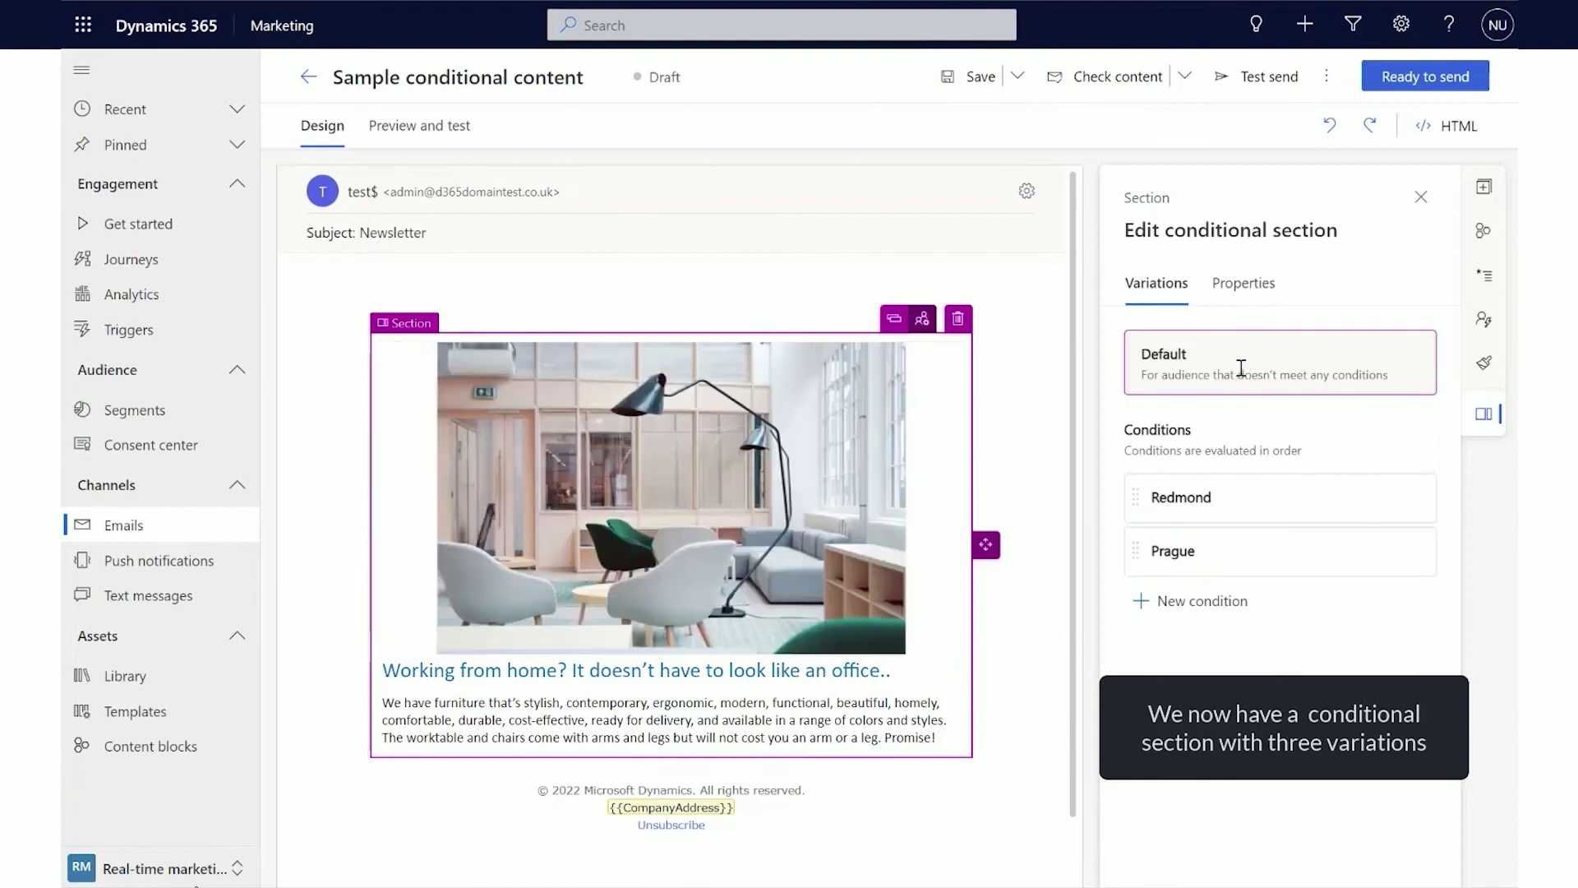
pyautogui.click(1235, 497)
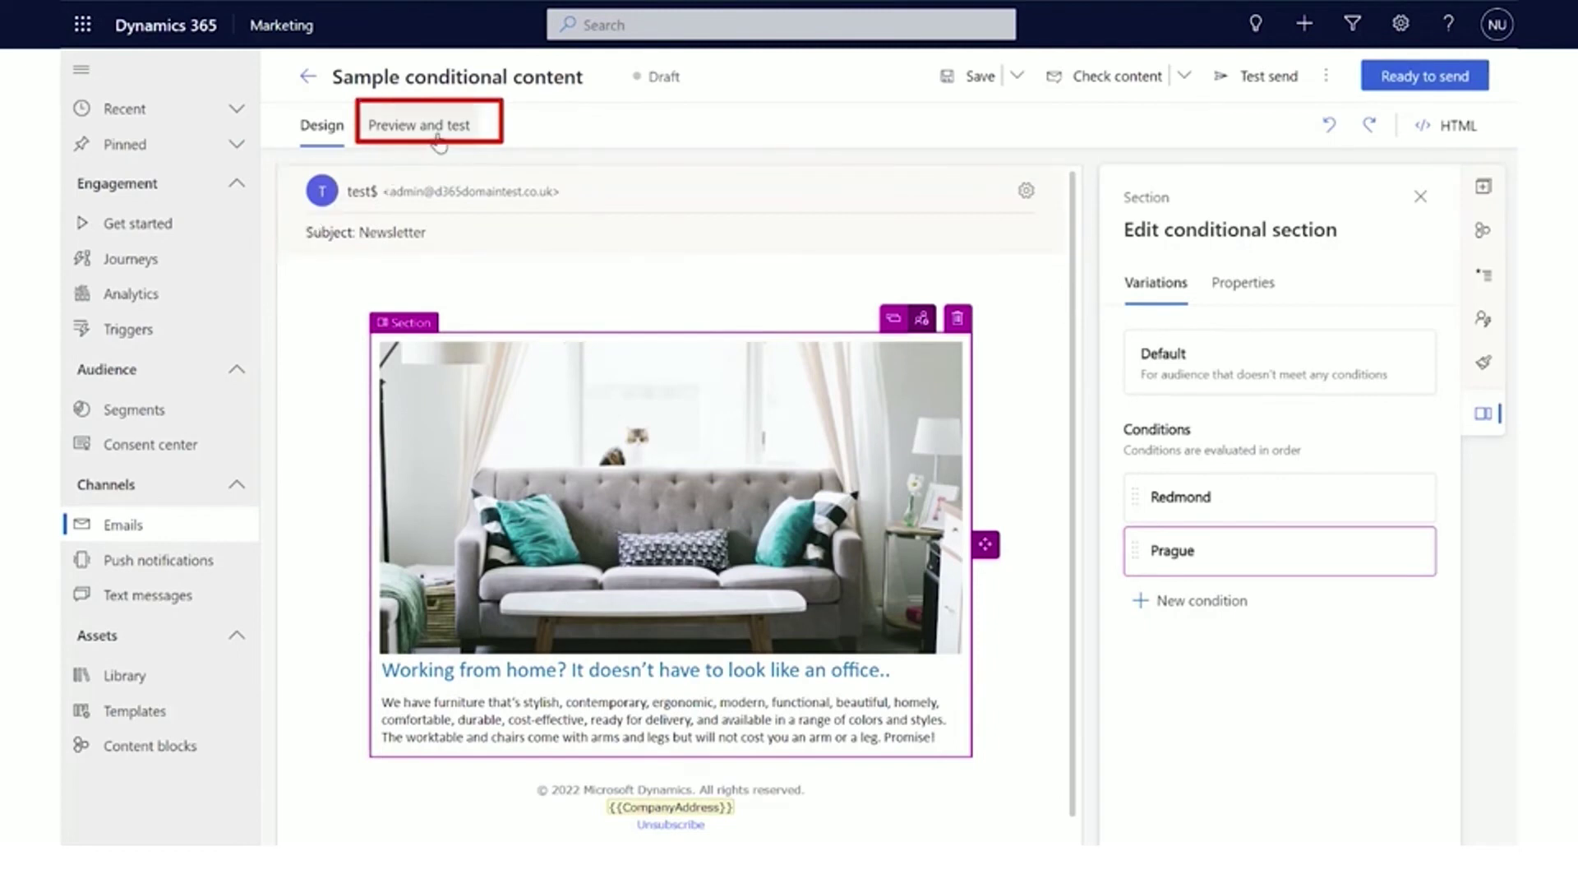
# - Open the email preview with sample data and expand its Conditional content options
pyautogui.click(438, 142)
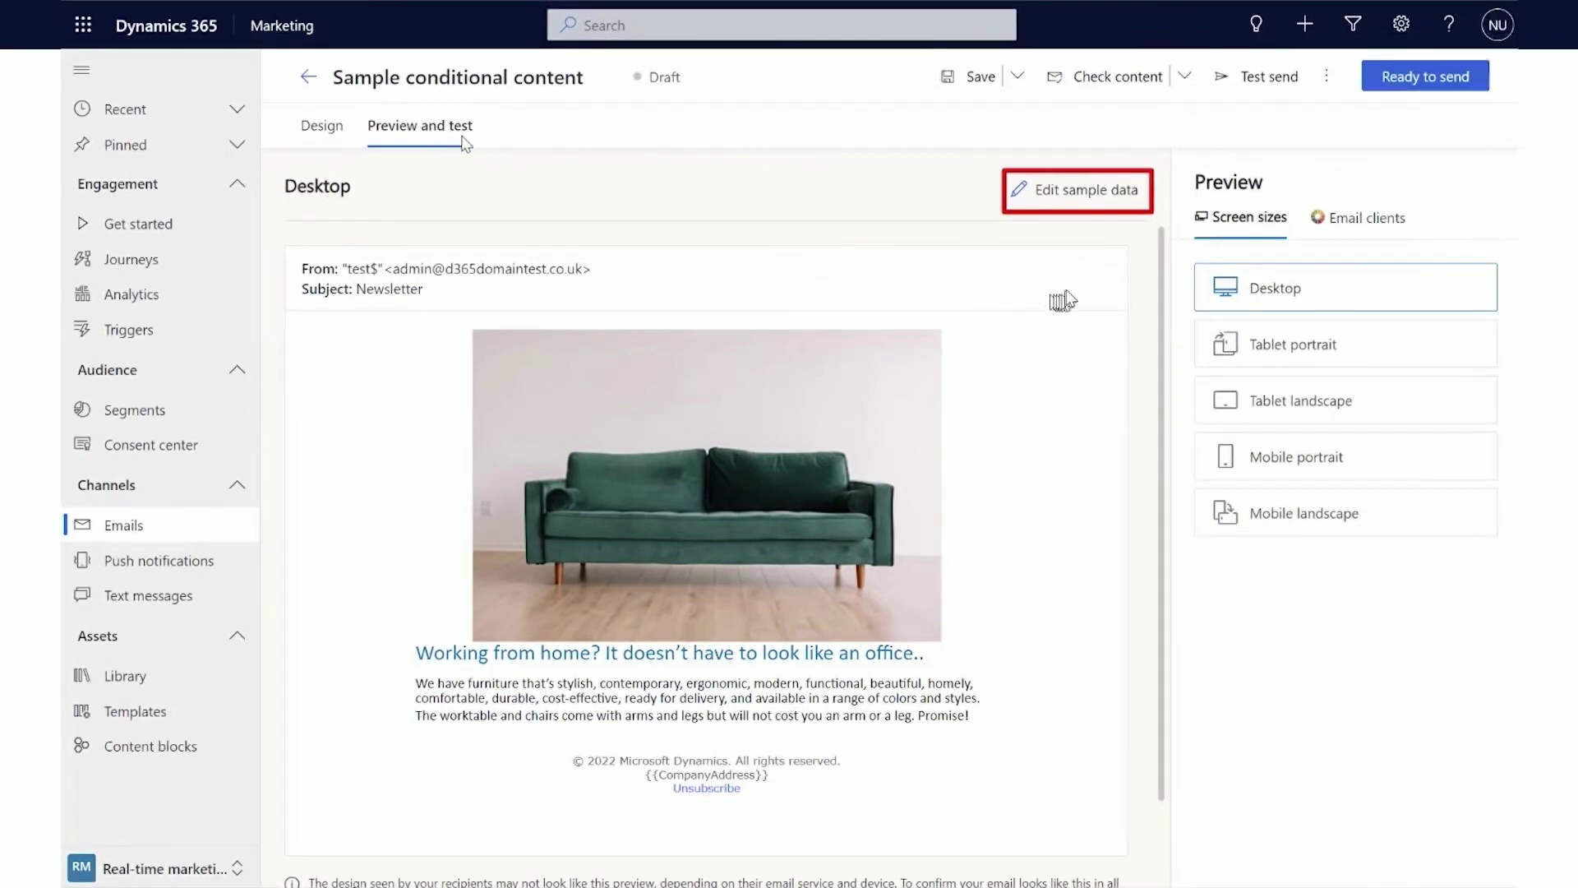
pyautogui.click(1077, 195)
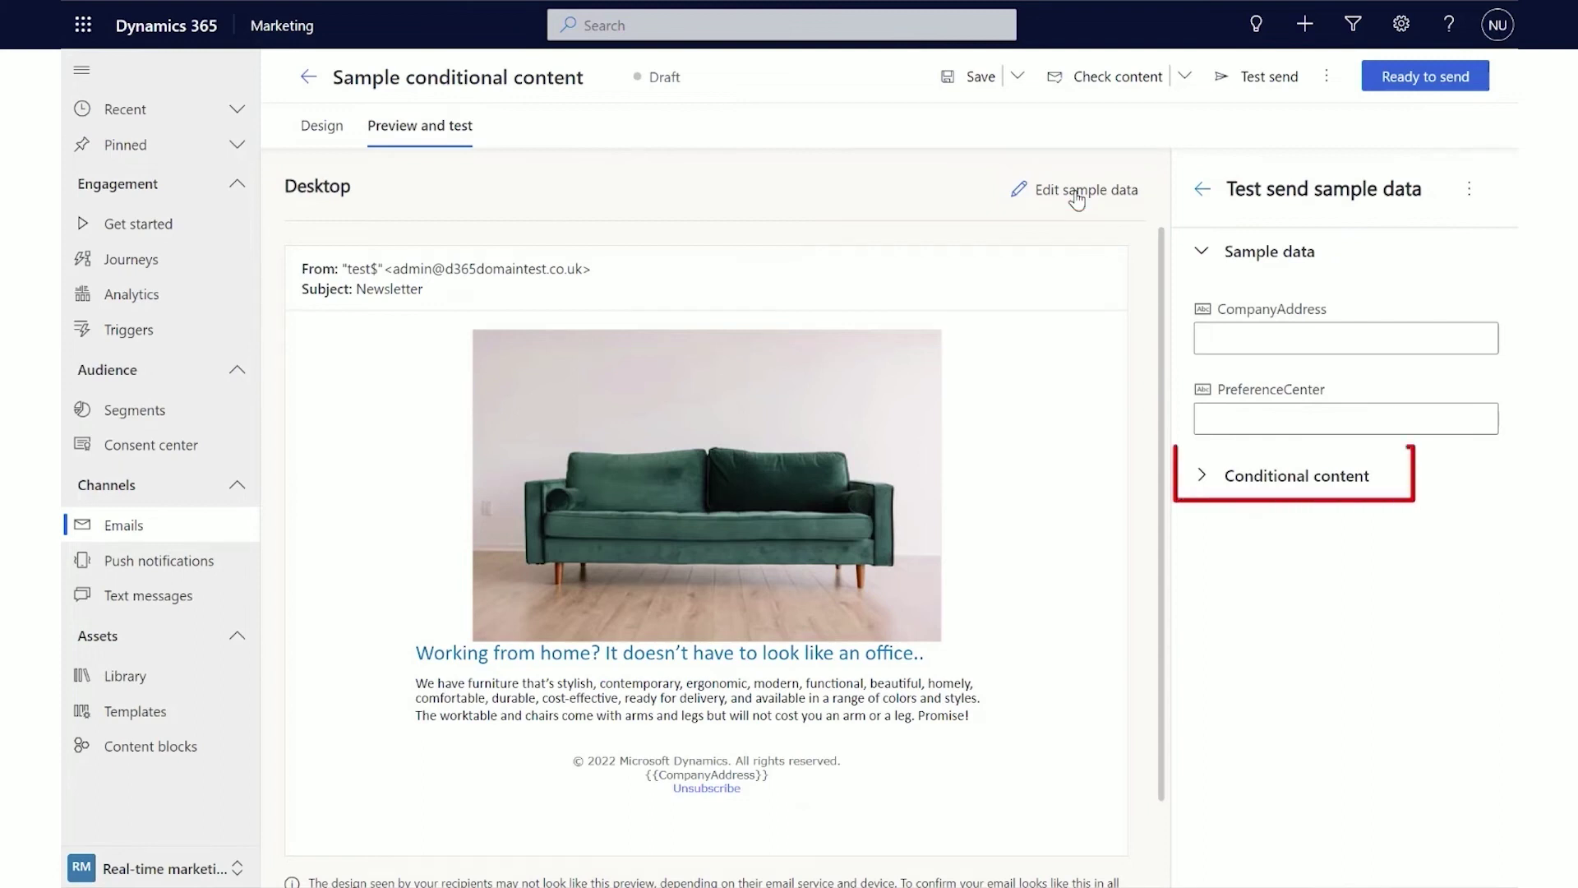
pyautogui.click(1317, 483)
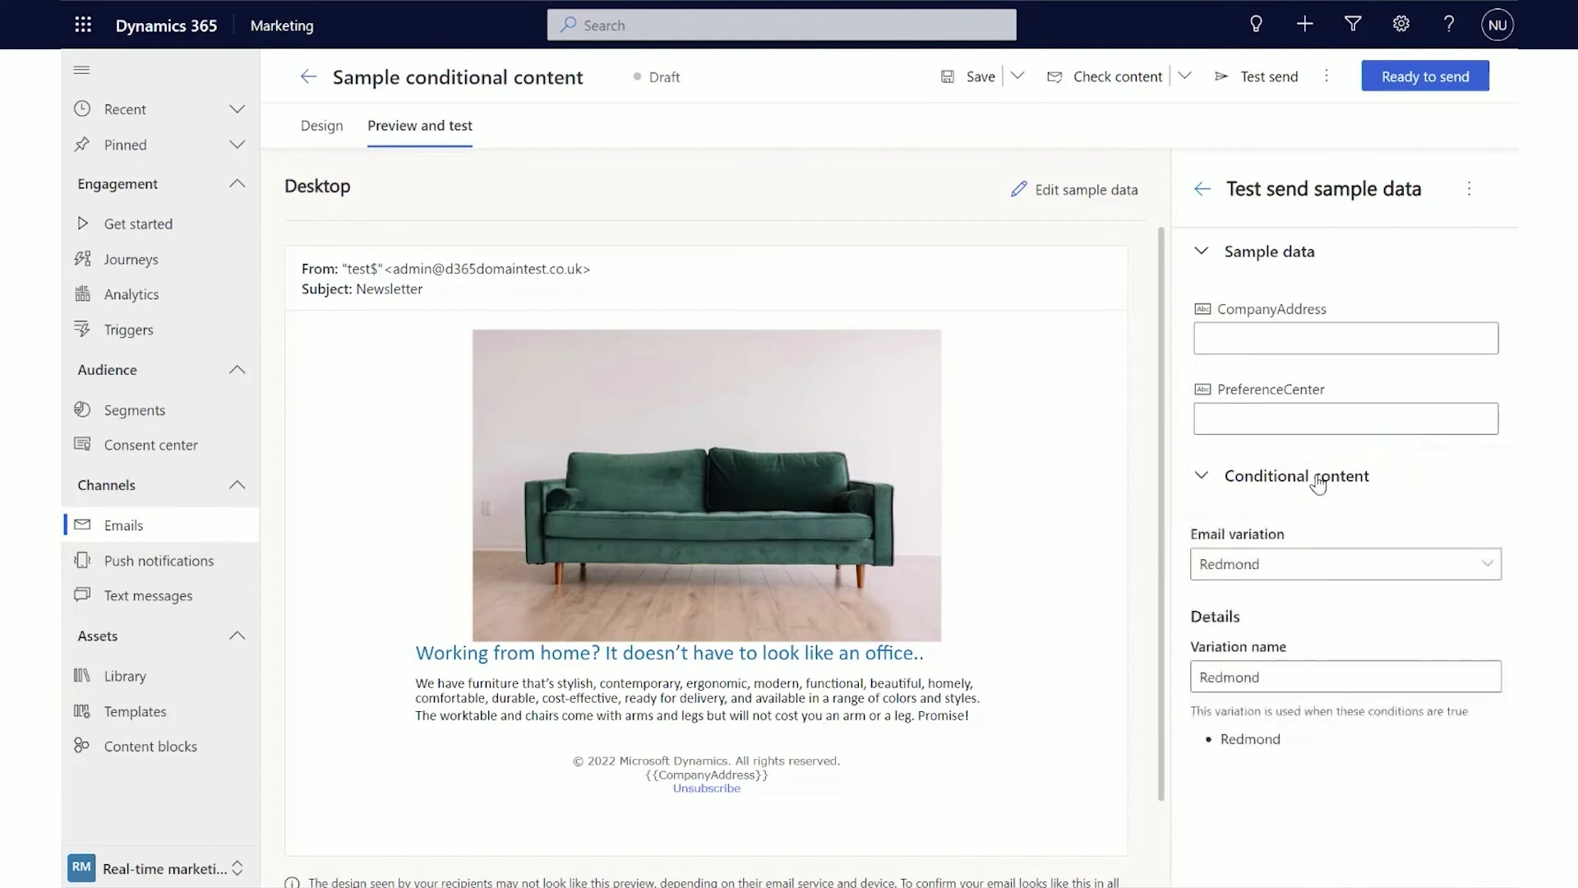
# - Preview the Default variation, then the Prague variation with its grey sofa image
pyautogui.click(1349, 578)
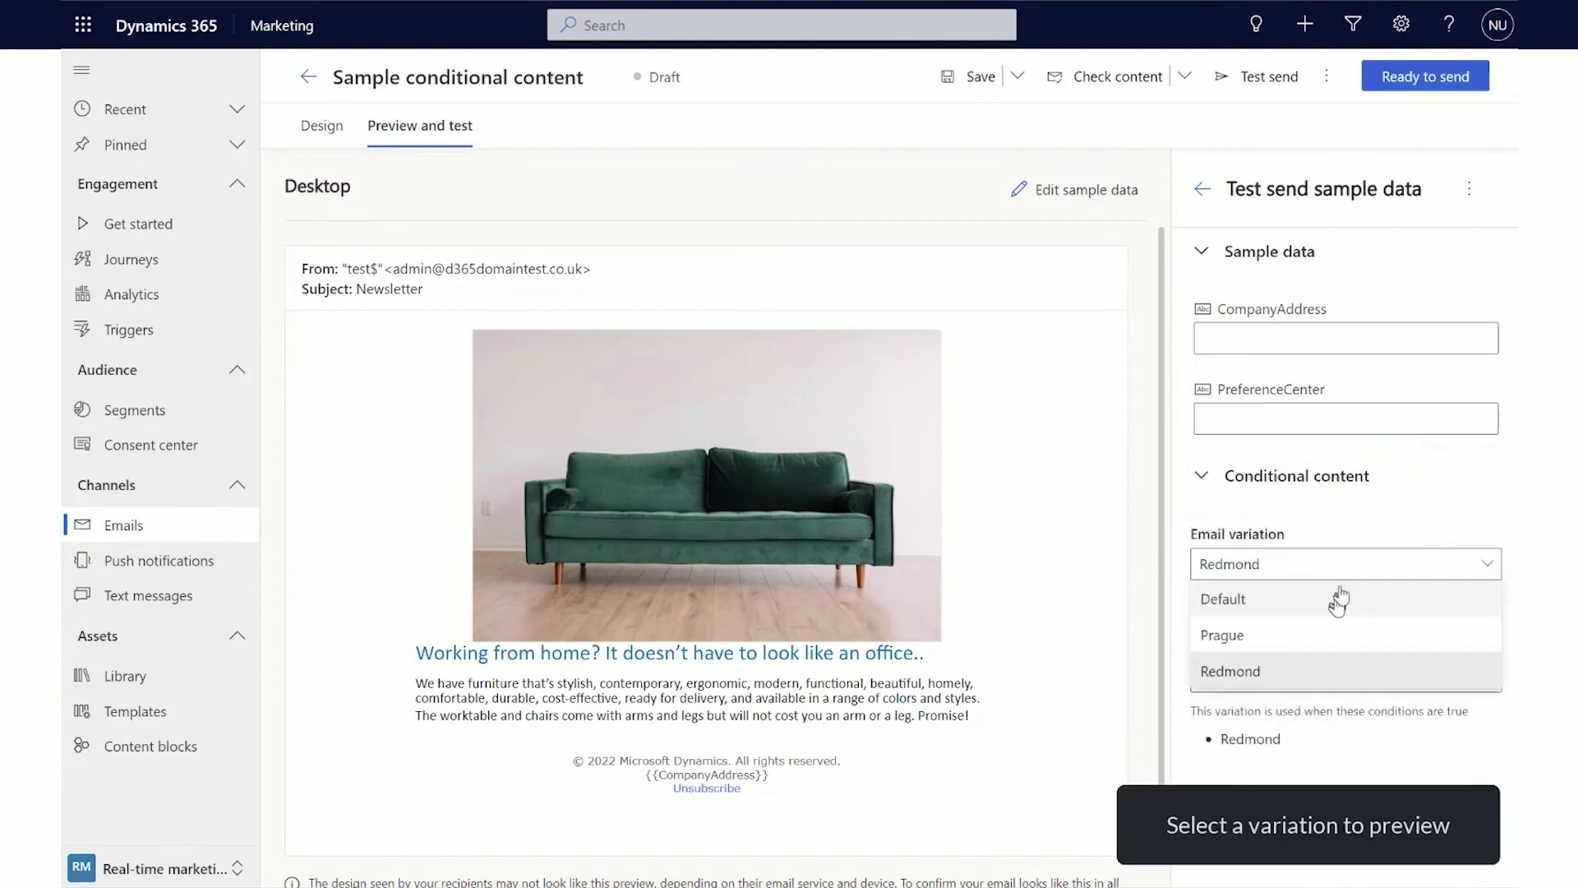
pyautogui.click(1336, 605)
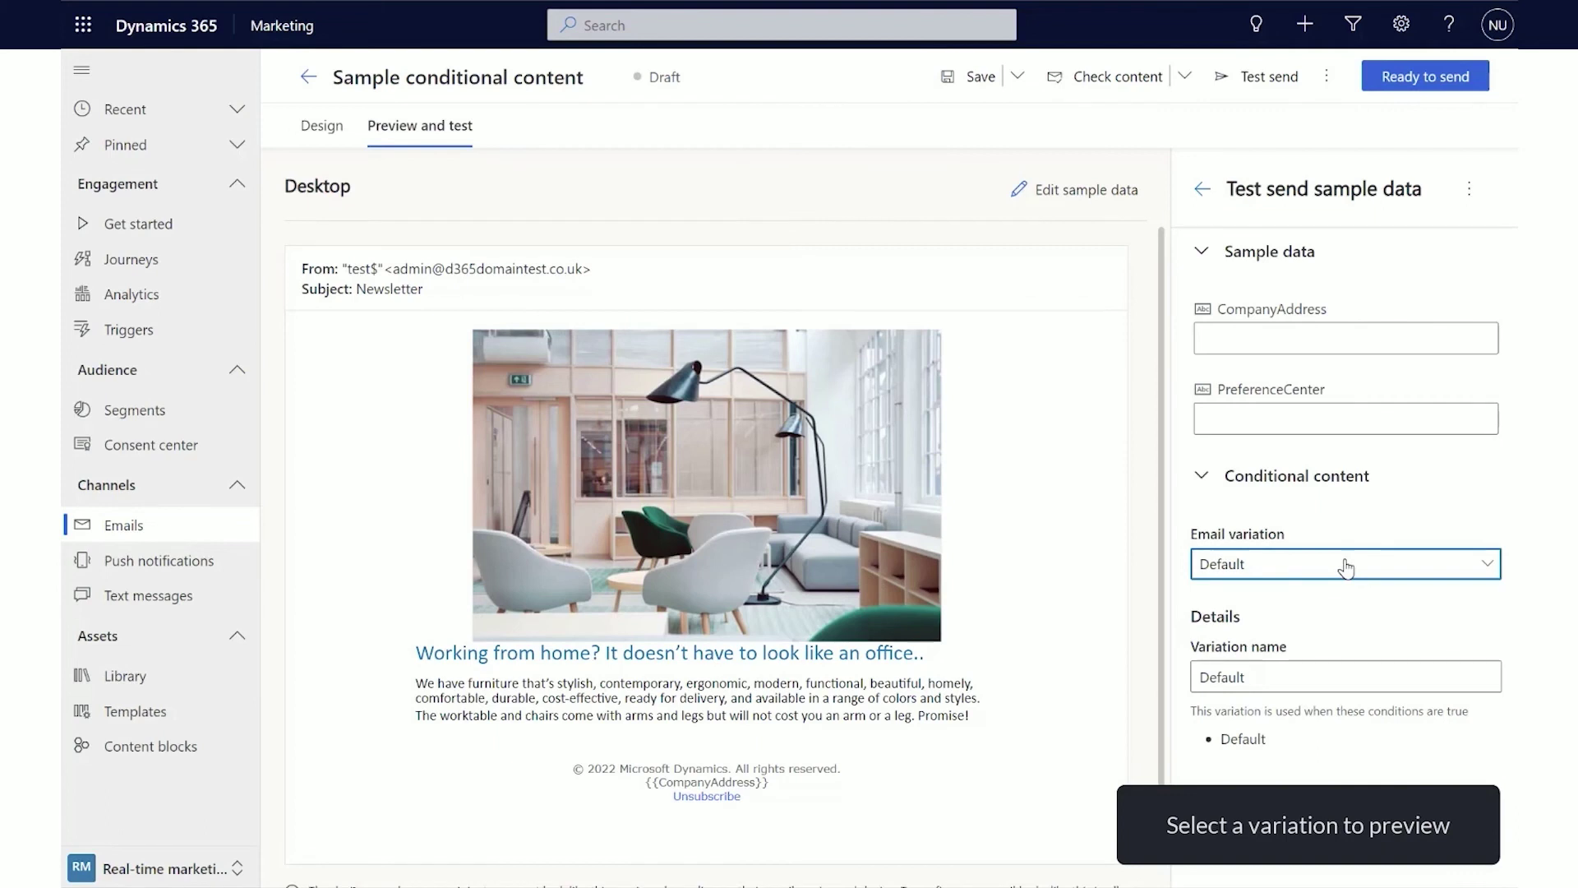
pyautogui.click(1346, 569)
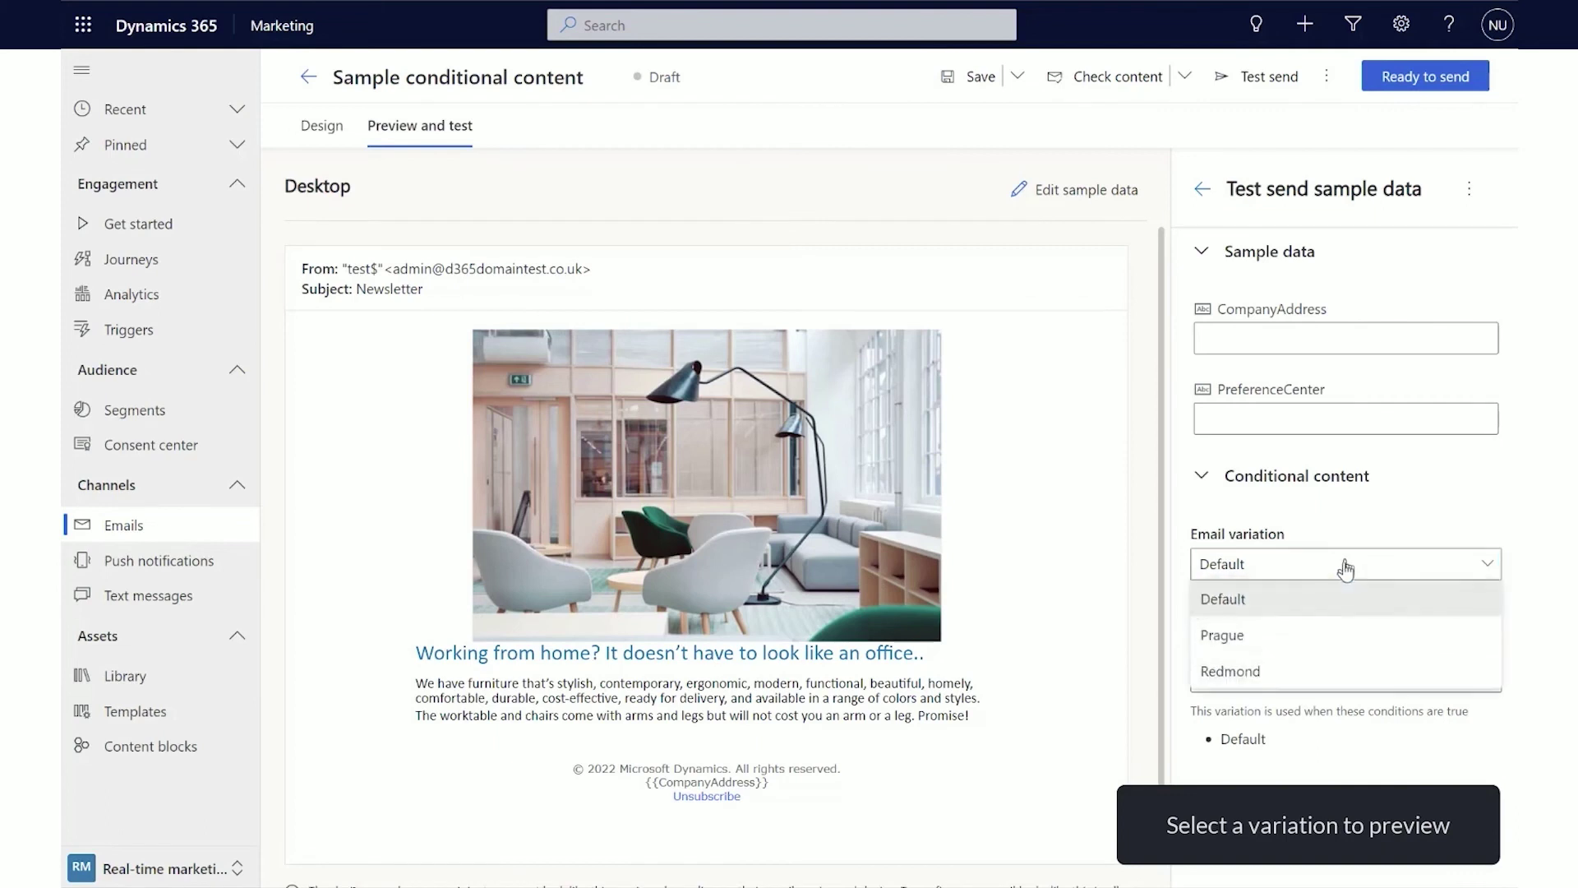
pyautogui.click(1325, 649)
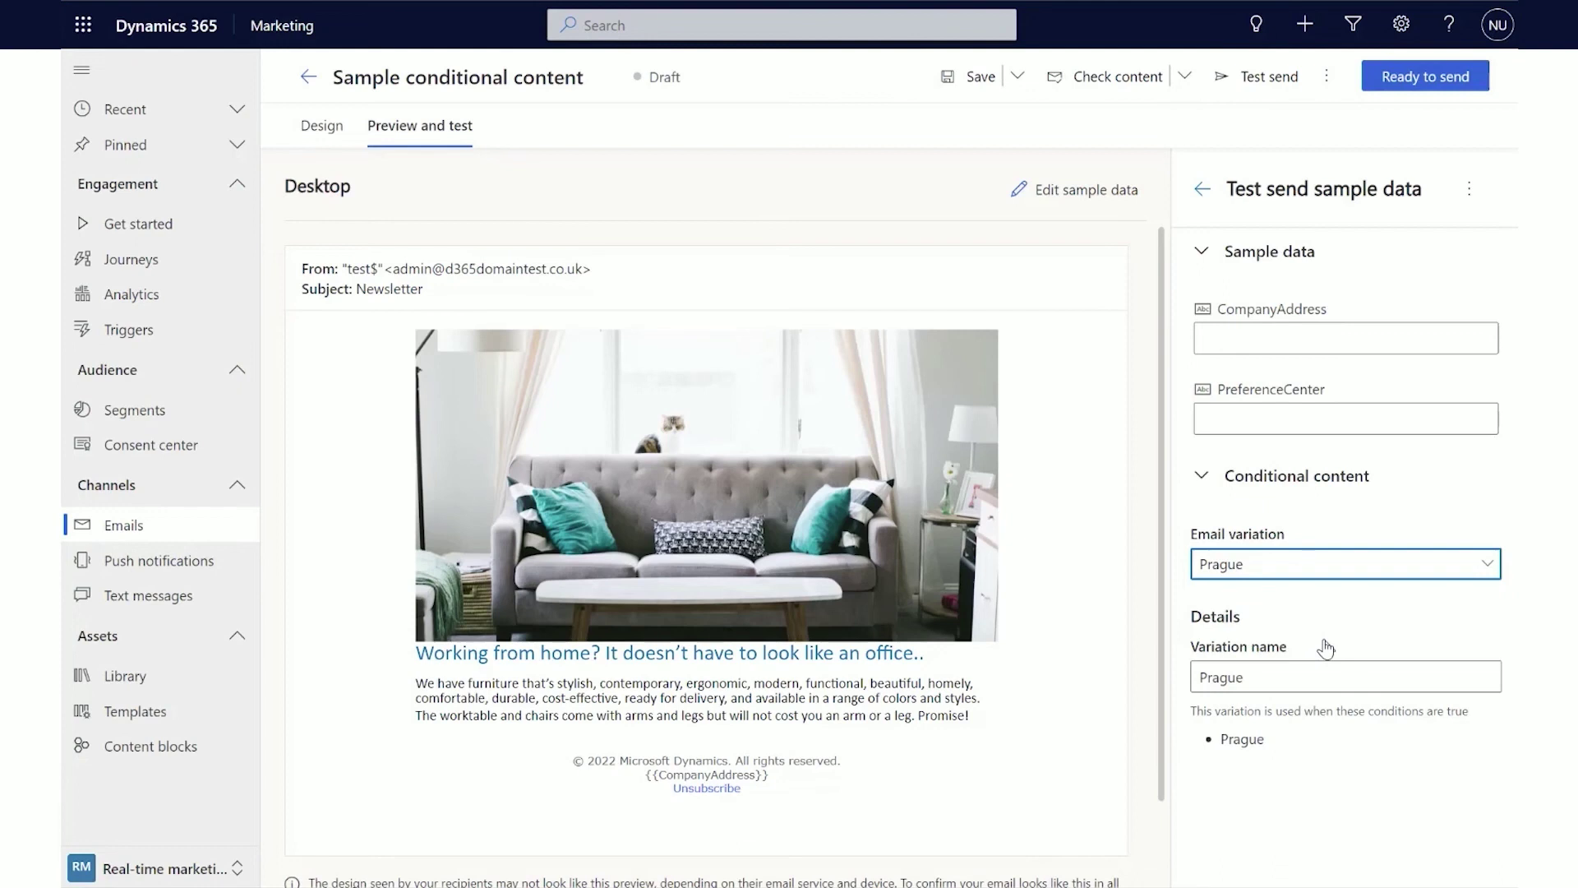
pyautogui.click(1333, 575)
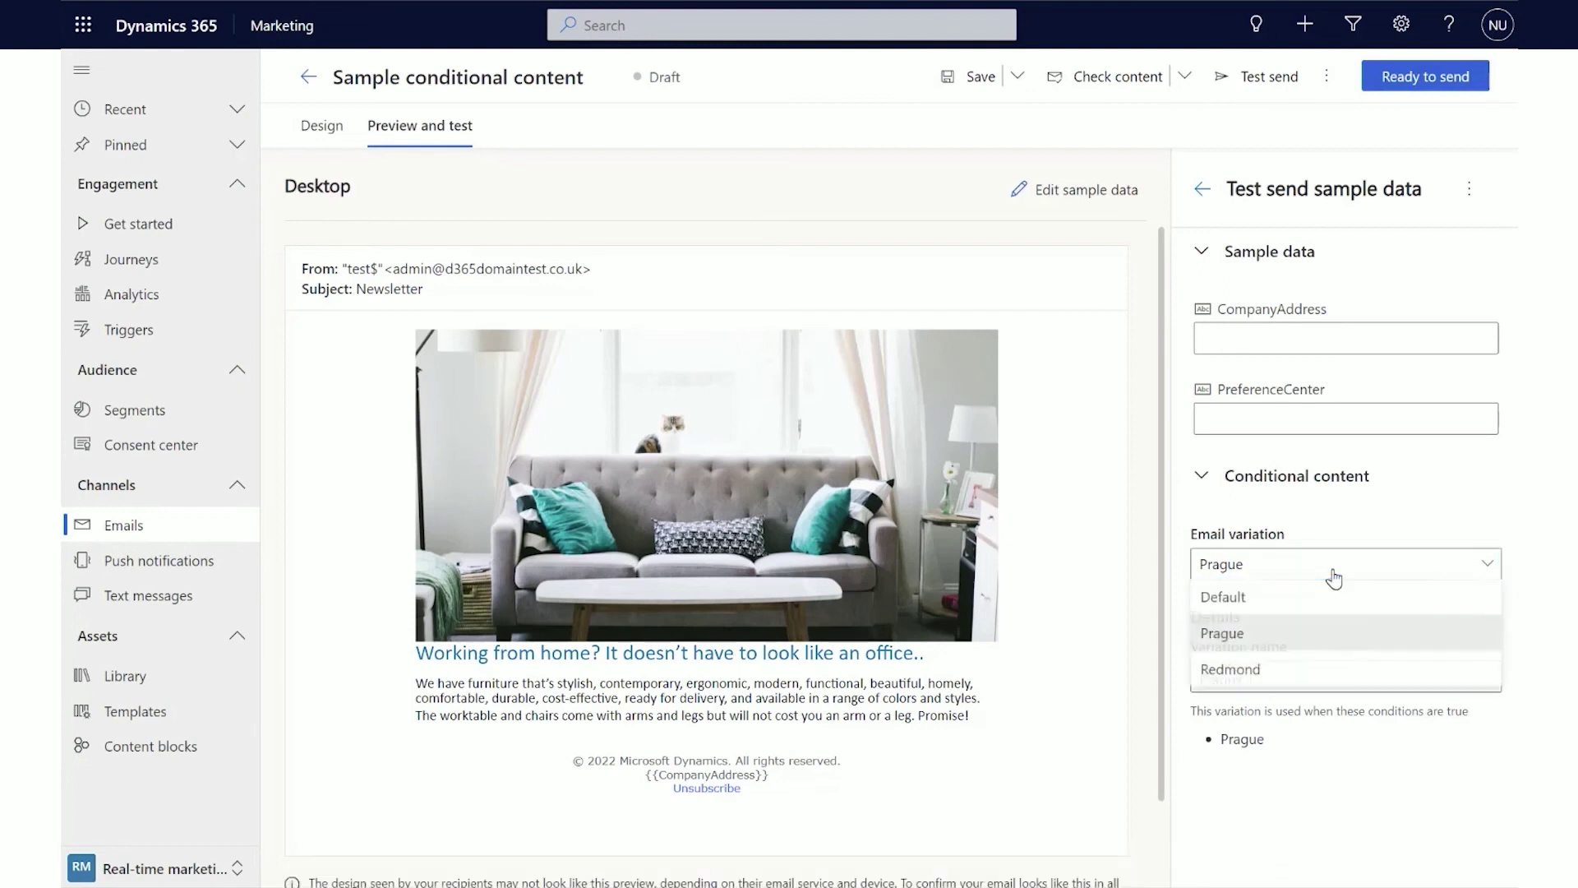
# - Rename the Redmond variation to USA and preview it with the green sofa image
pyautogui.click(1325, 672)
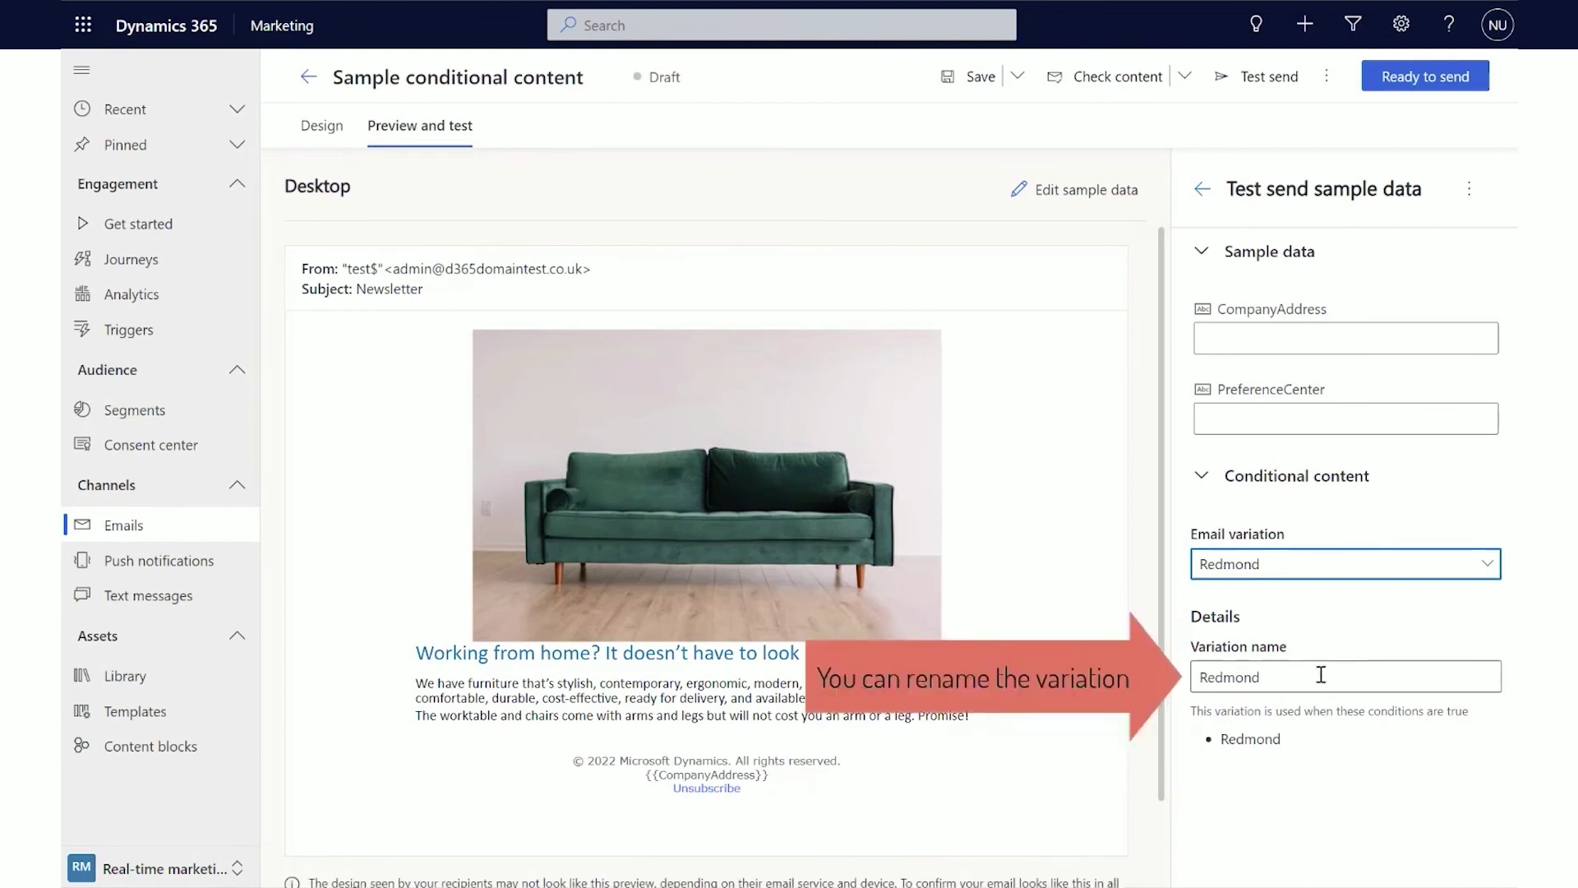
pyautogui.click(1319, 678)
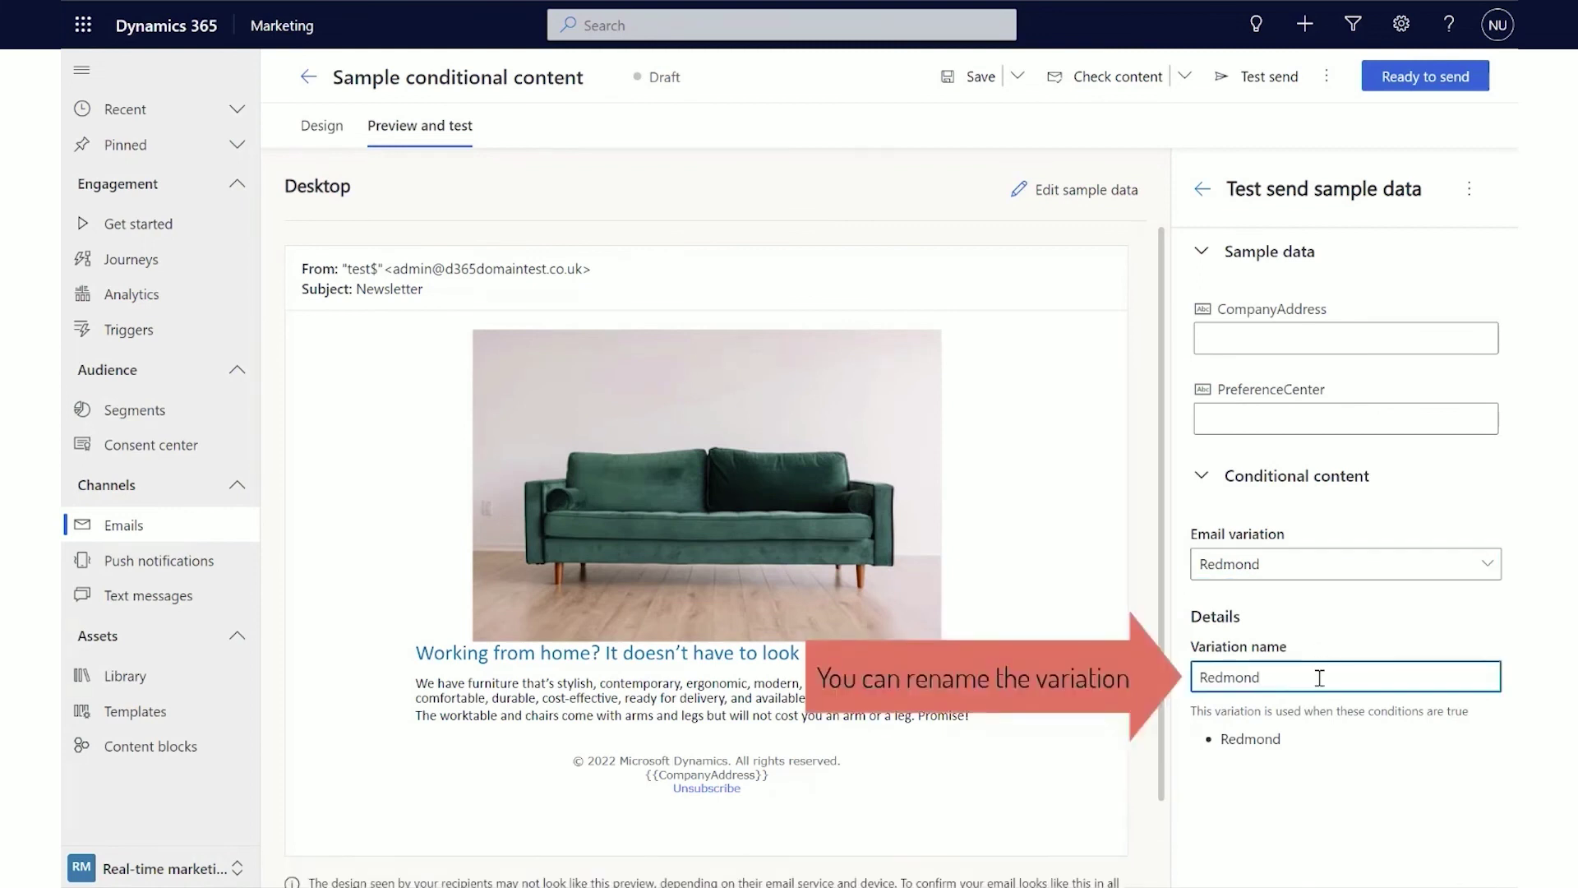
pyautogui.hotkey('ctrl', 'a')
pyautogui.write('USA')
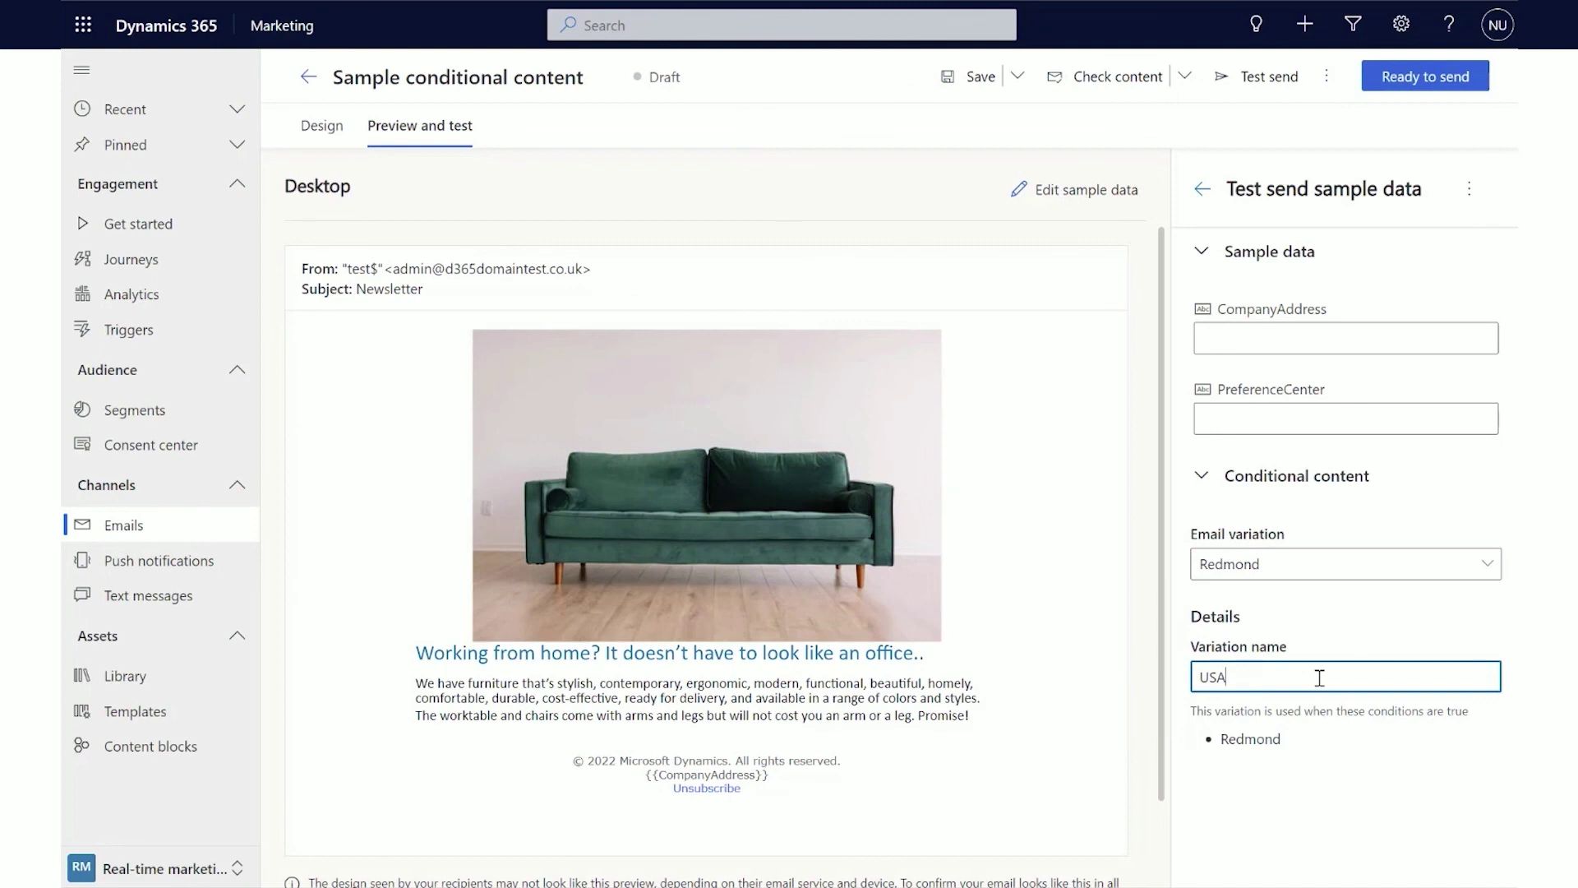
pyautogui.click(1294, 573)
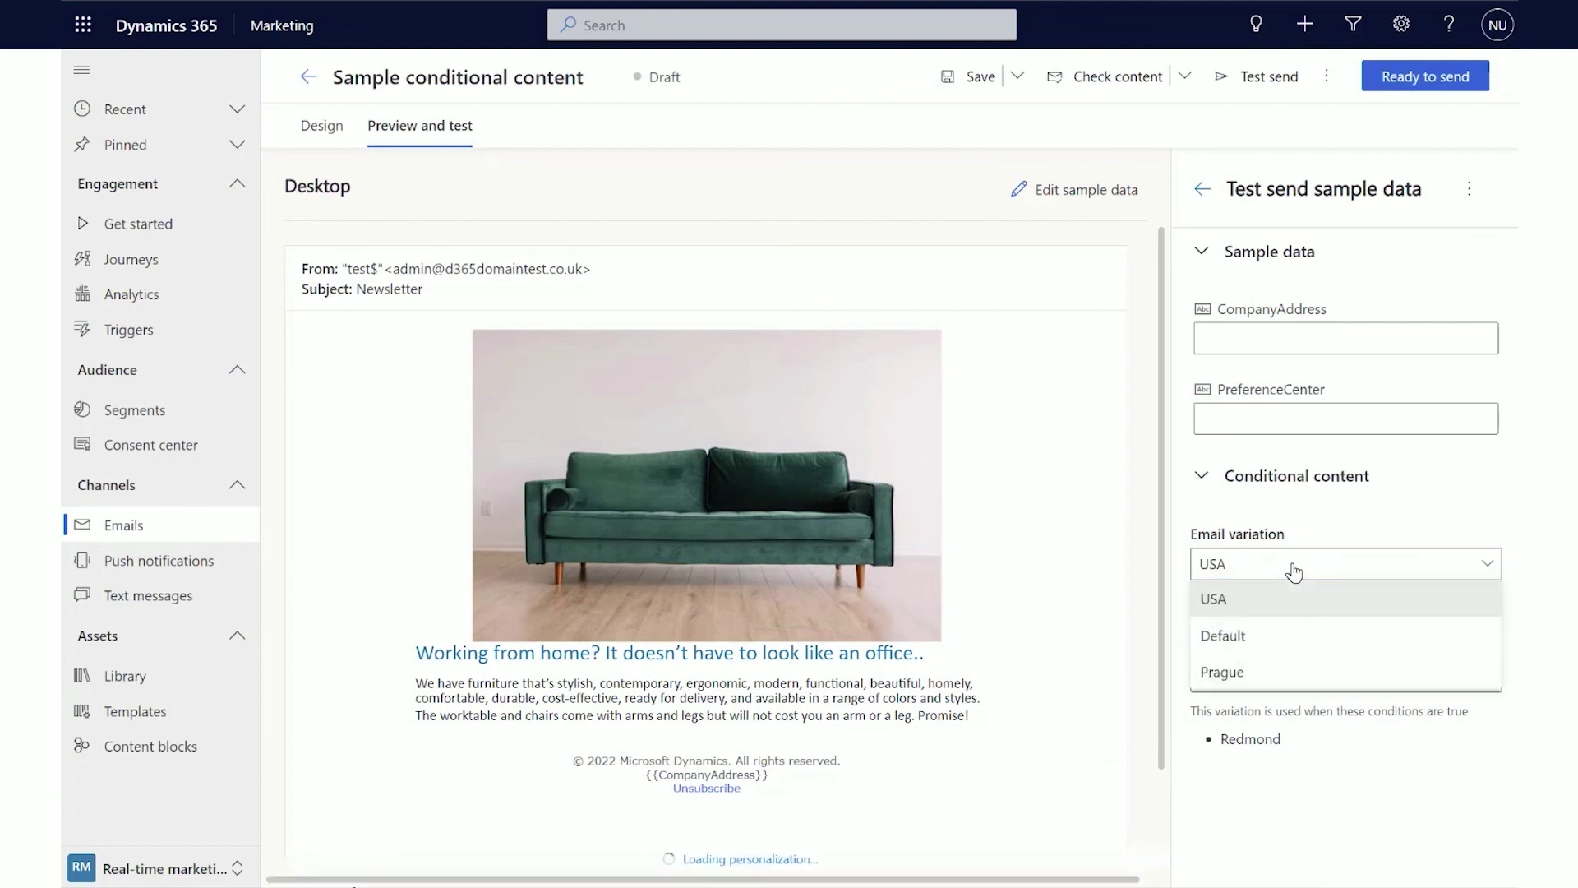
pyautogui.click(1292, 607)
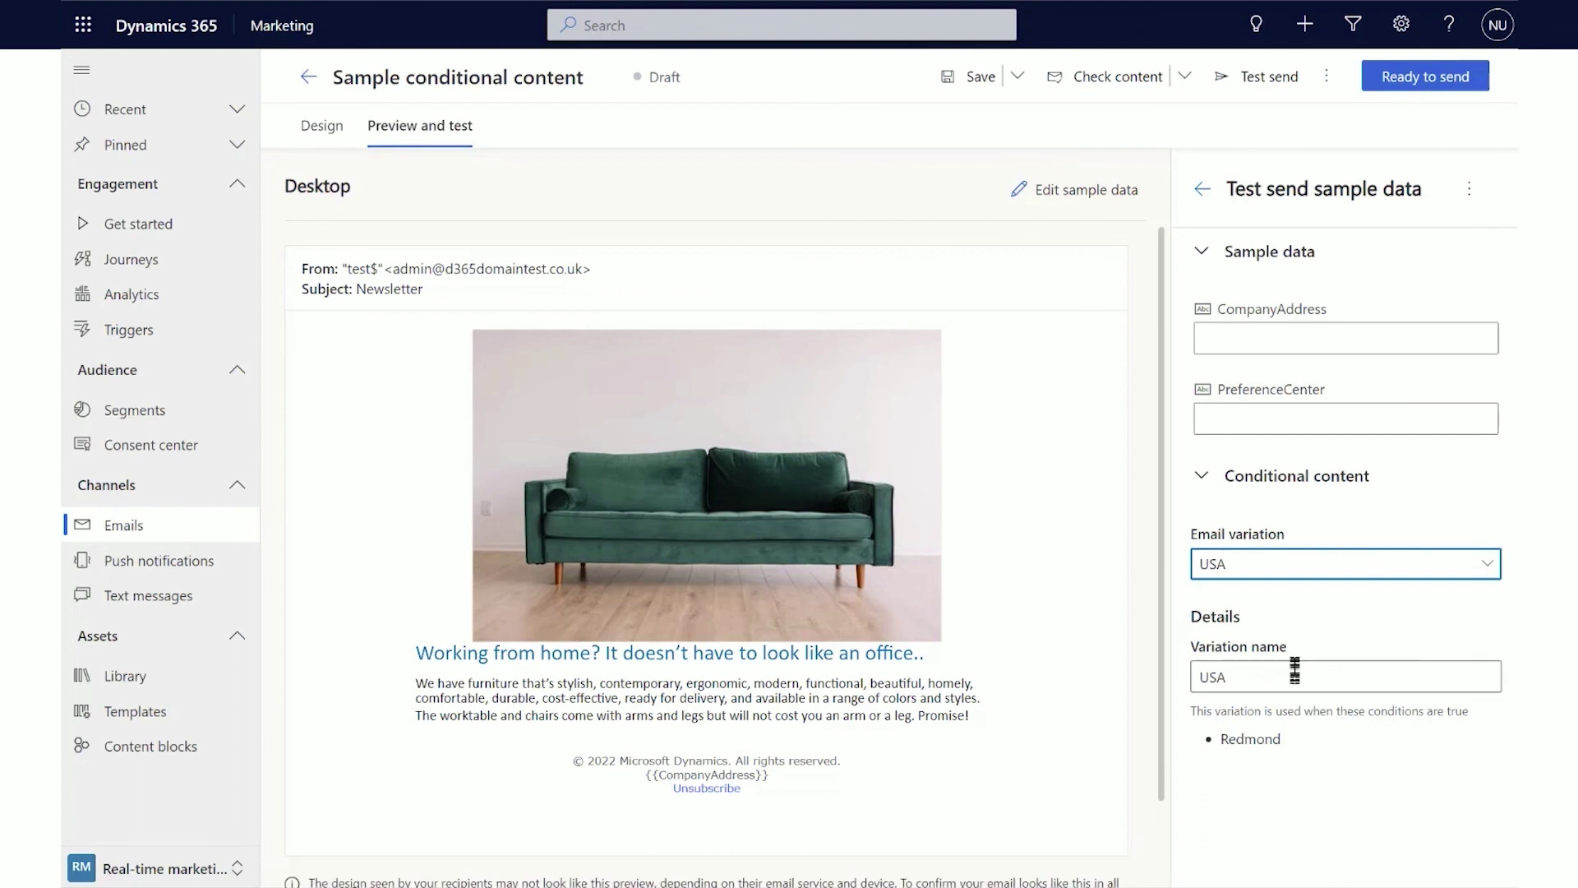